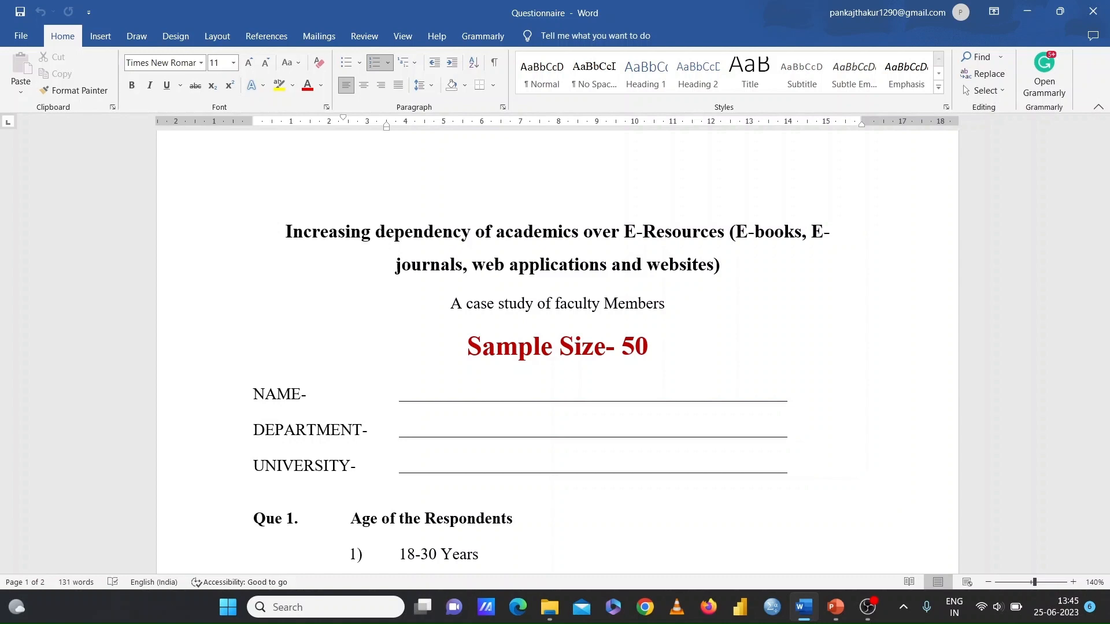
- Read through the questionnaire from the title and respondent fields to the importance ratings under Que 5
key(Down)
key(Down)
key(Down)
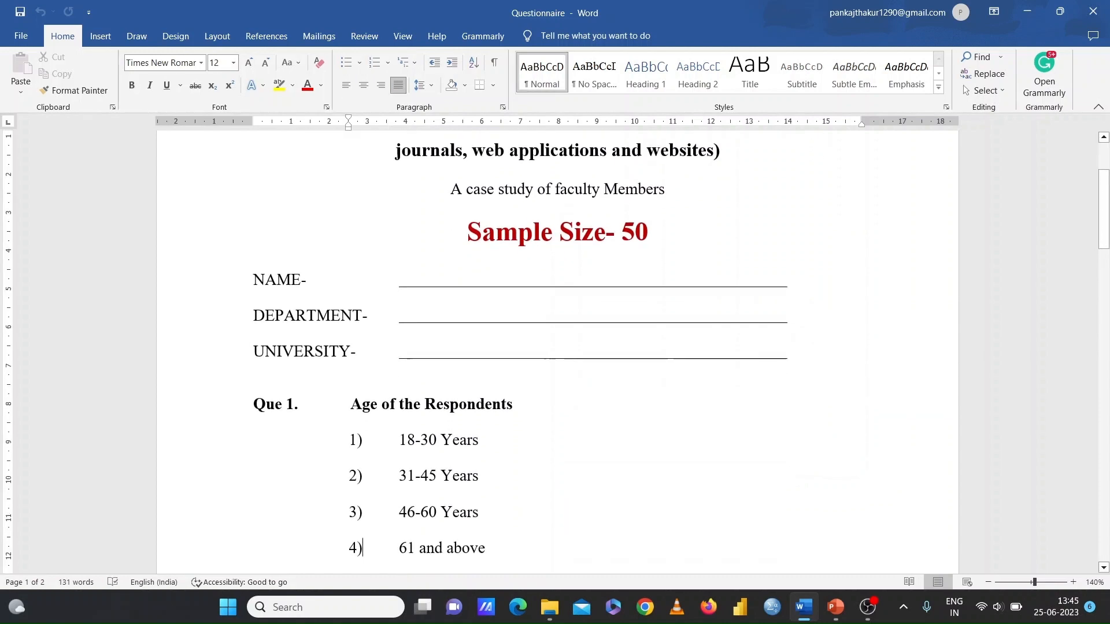
key(Down)
key(Down)
key(Down)
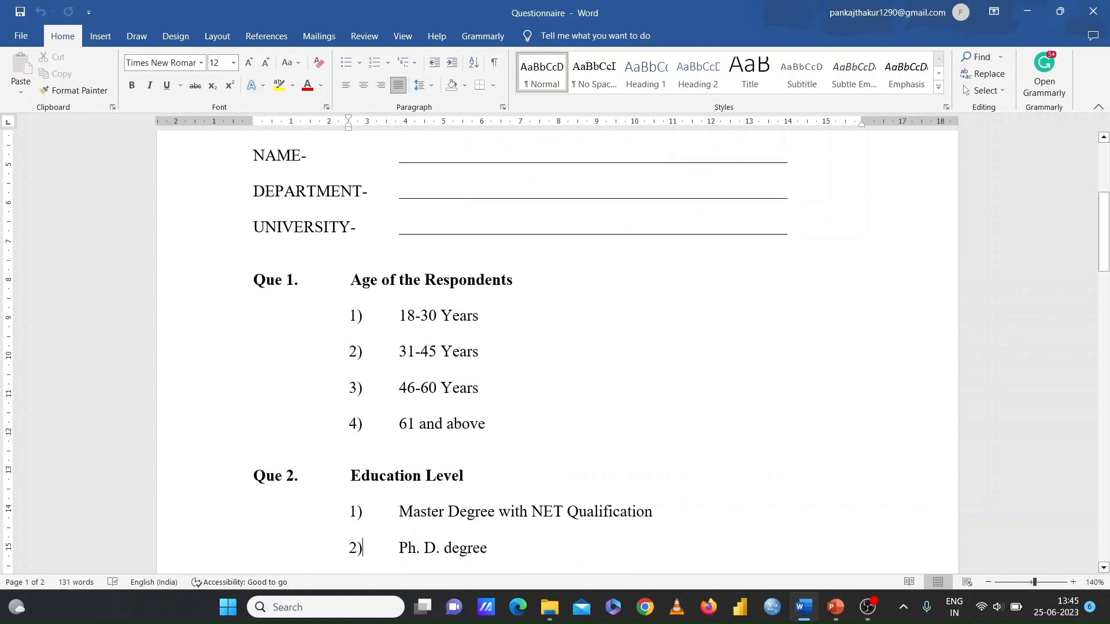
key(Down)
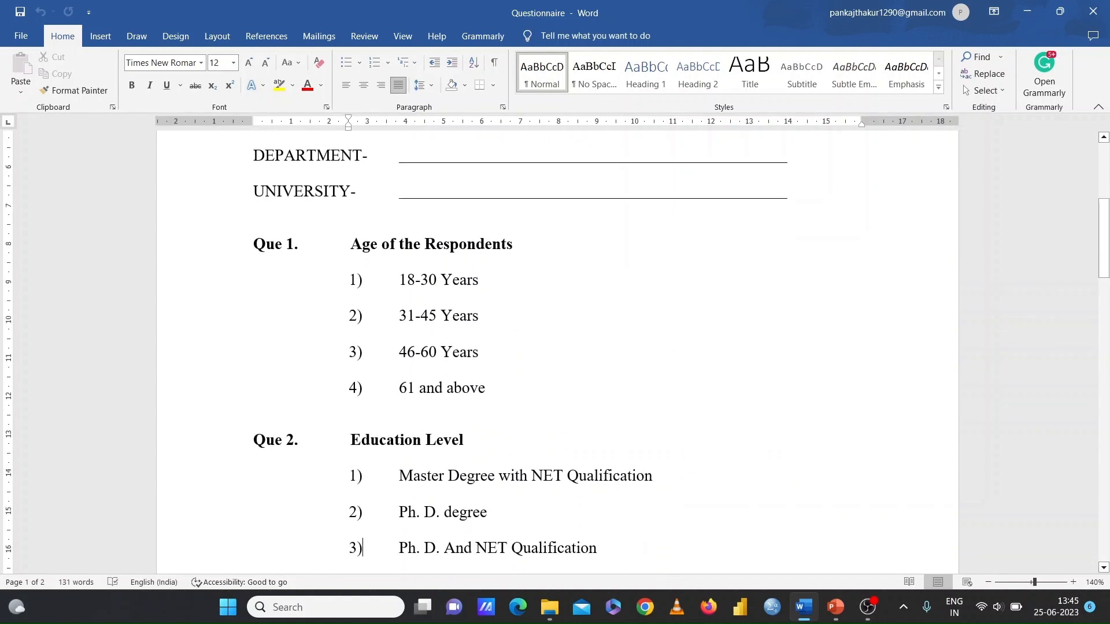
key(Down)
key(Down)
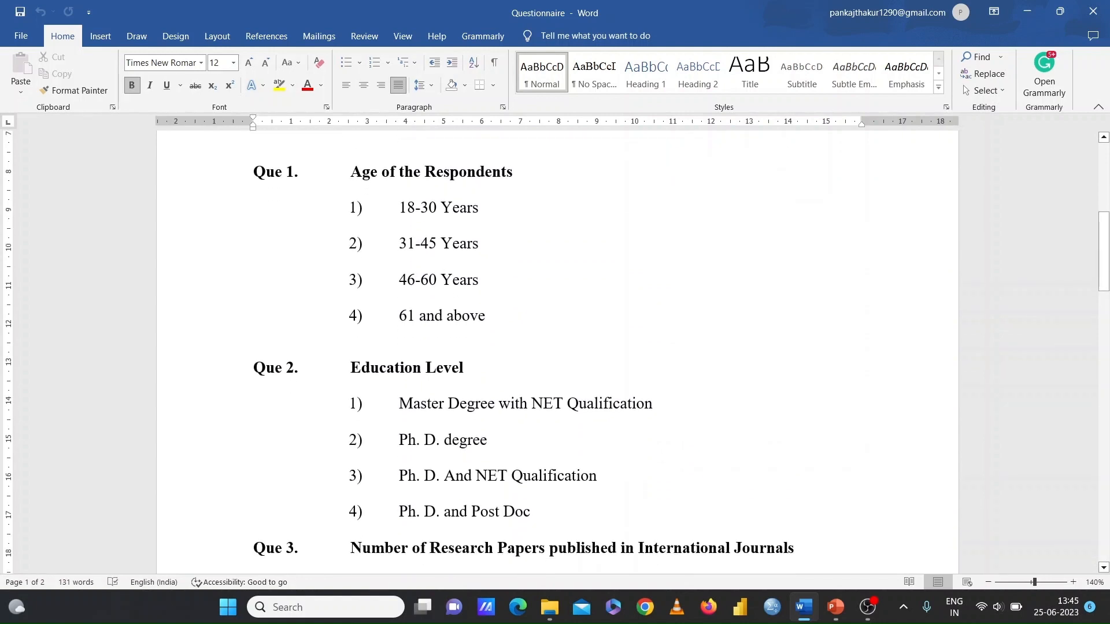
key(Down)
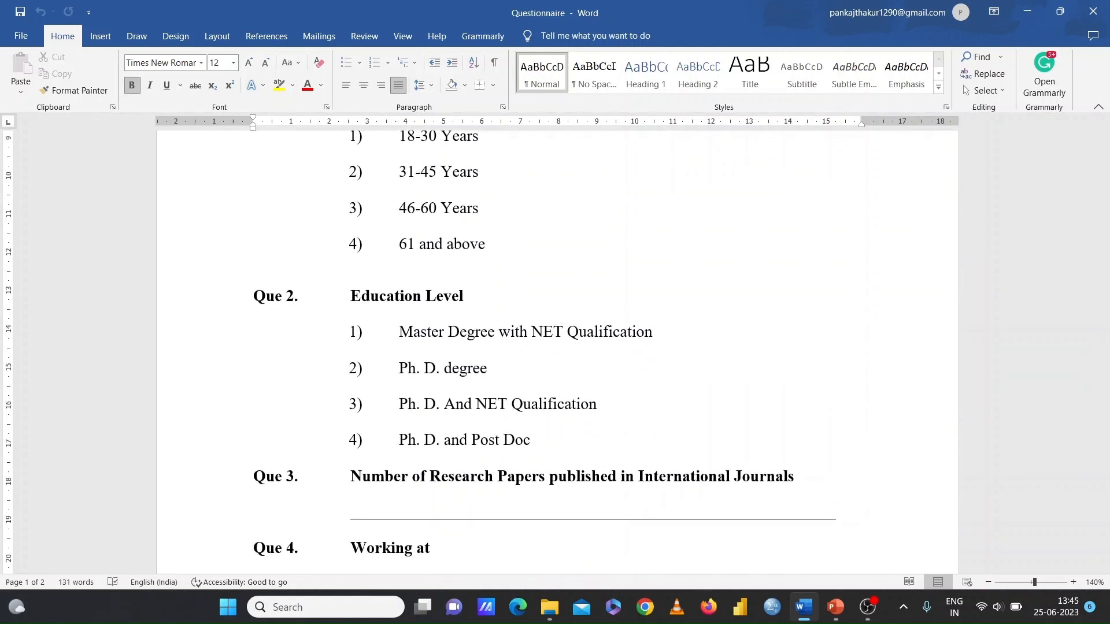
key(Down)
key(Down)
key(Down)
key(Down)
key(Down)
key(Down)
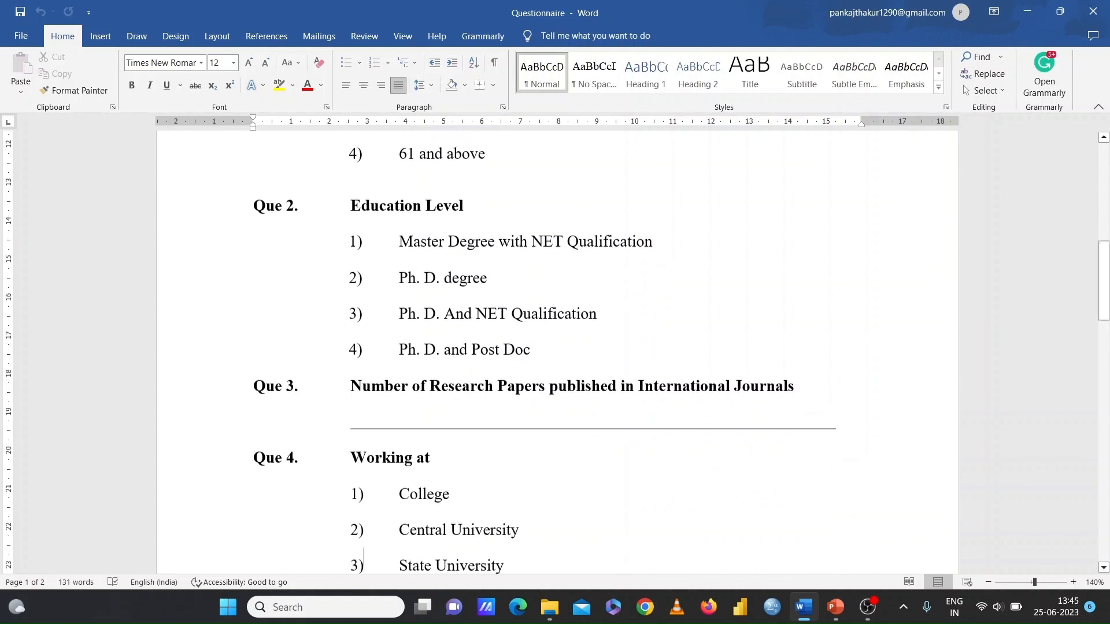
key(Down)
key(Down)
key(Down)
key(Down)
key(Down)
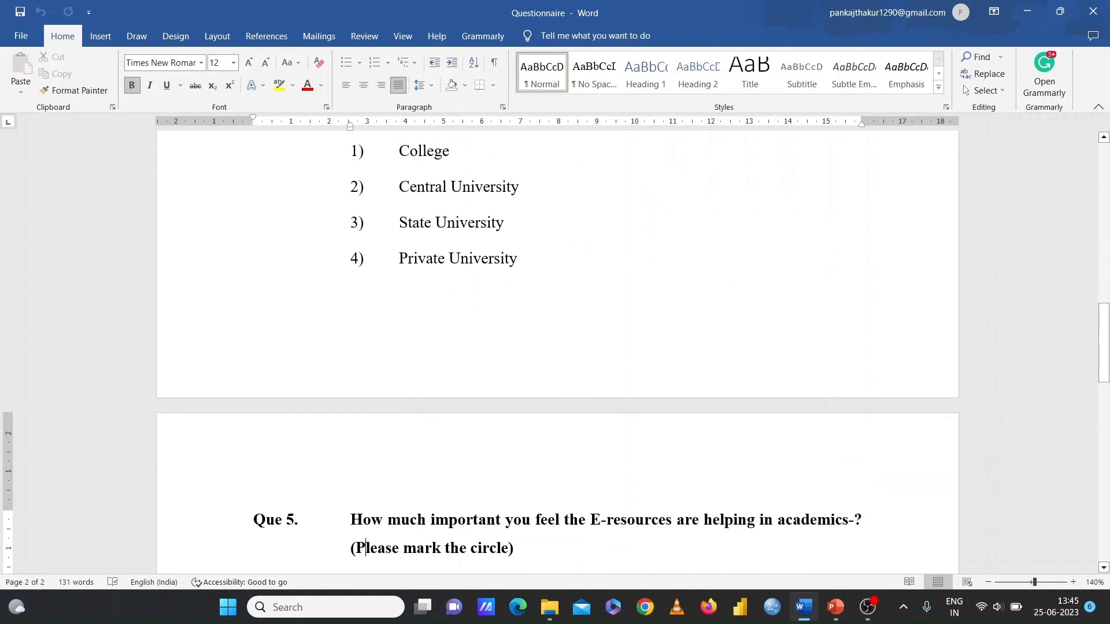
key(Down)
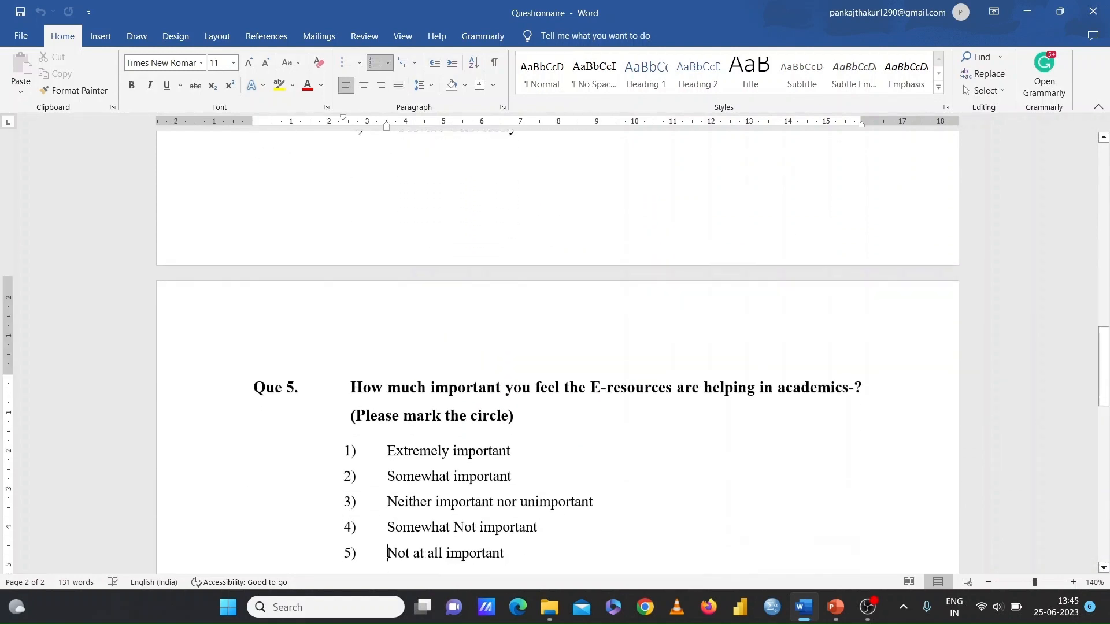
- Review the questionnaire backwards from Que 5 to its title
key(Up)
key(Up)
key(Up)
key(Up)
key(Up)
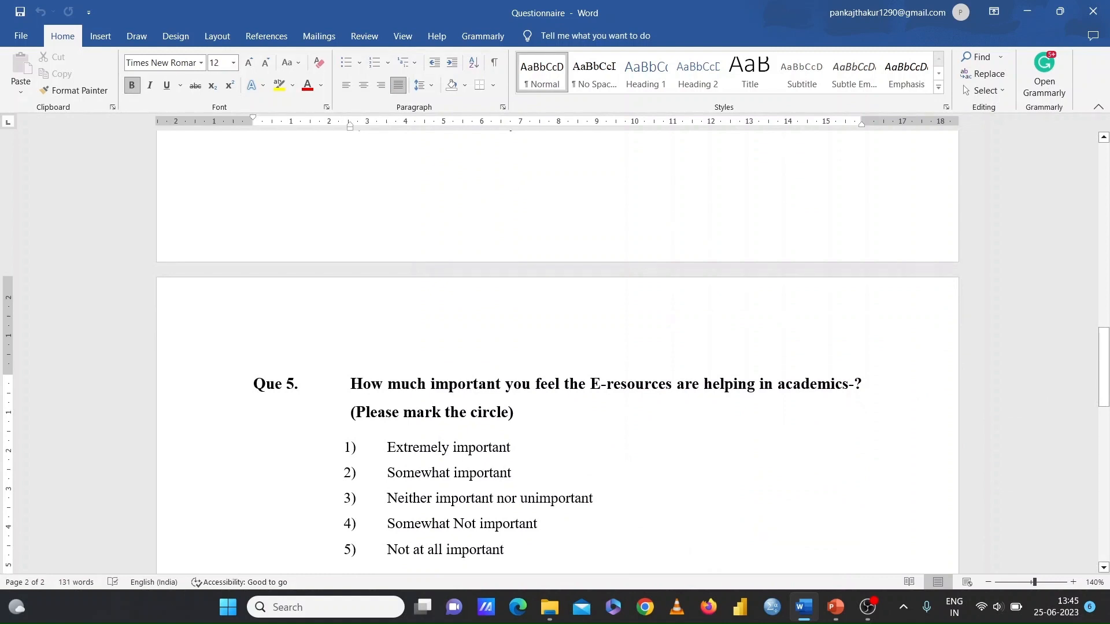
key(Up)
key(Up)
key(Up)
key(Up)
key(Up)
key(Up)
key(Up)
key(Up)
key(Up)
key(Up)
key(Up)
key(Up)
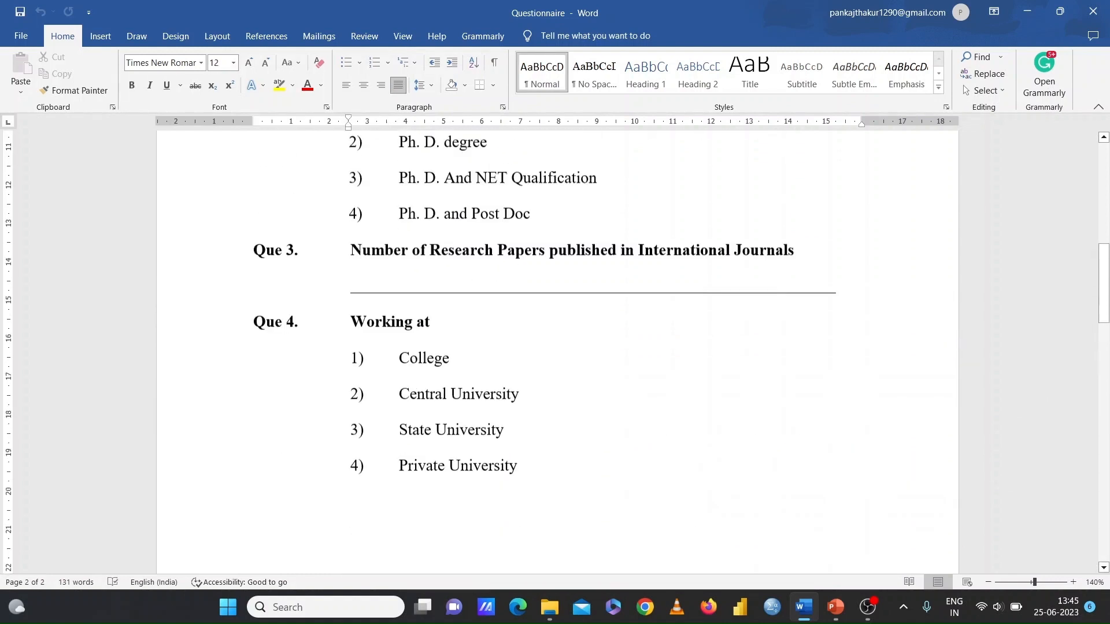
key(Up)
key(Up)
key(Up)
key(Up)
key(Up)
key(Up)
key(Up)
key(Up)
key(Up)
key(Up)
key(Up)
key(Up)
key(Up)
key(Up)
key(Up)
key(Up)
key(Up)
key(Up)
key(Up)
key(Up)
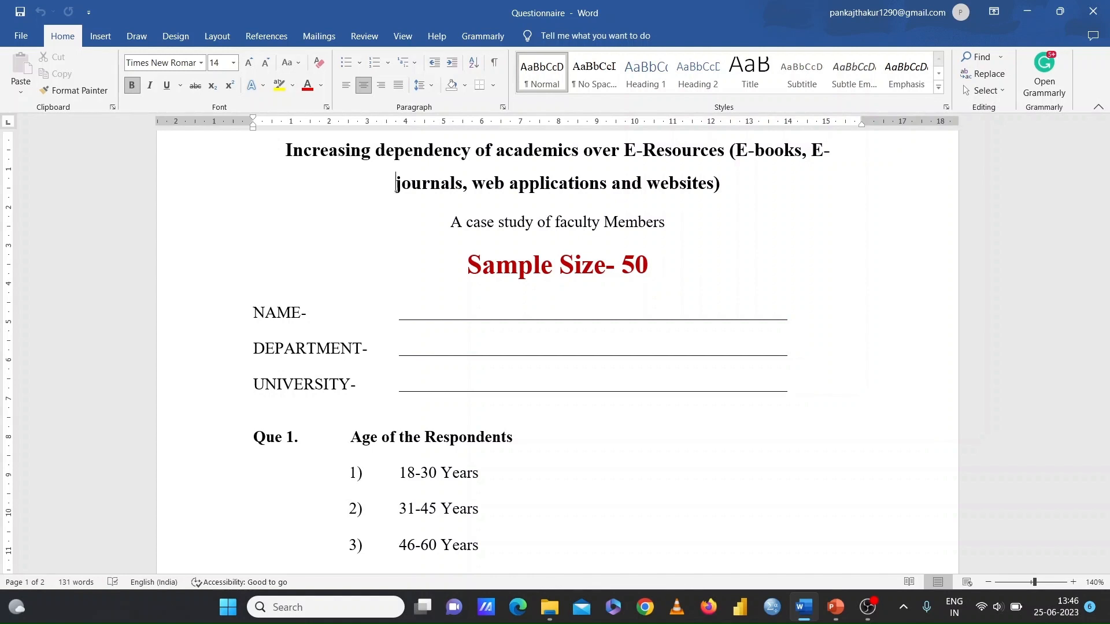
- Examine the answer options of Que 1 on age and Que 2 on education level
key(Down)
key(Down)
key(Down)
key(Down)
key(Down)
key(Down)
key(Down)
key(Down)
key(Down)
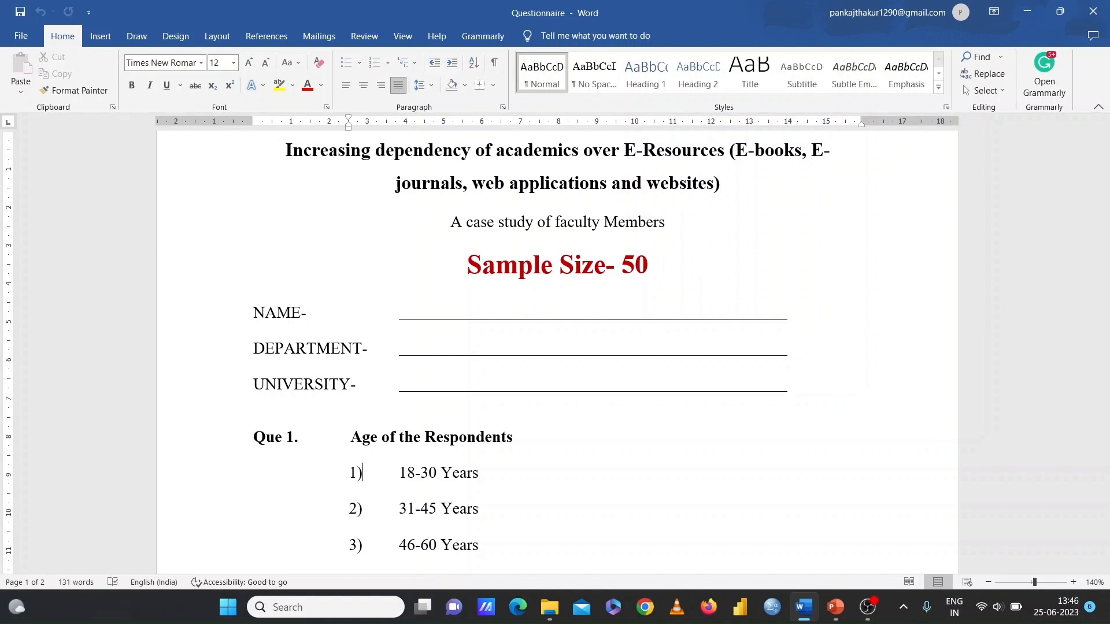
key(Down)
key(Down)
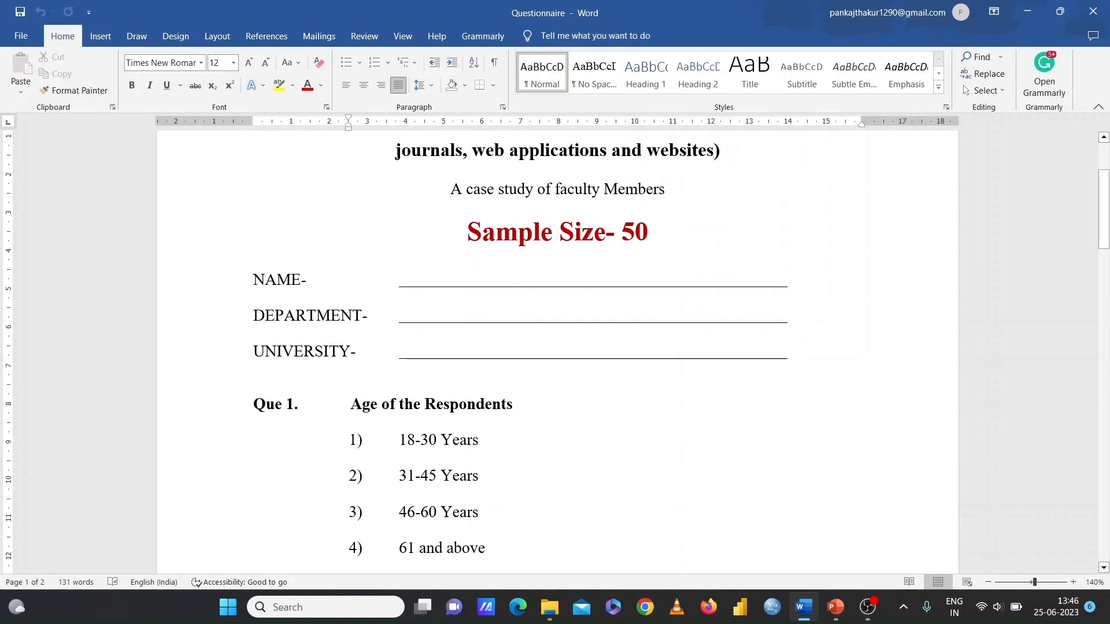
key(Down)
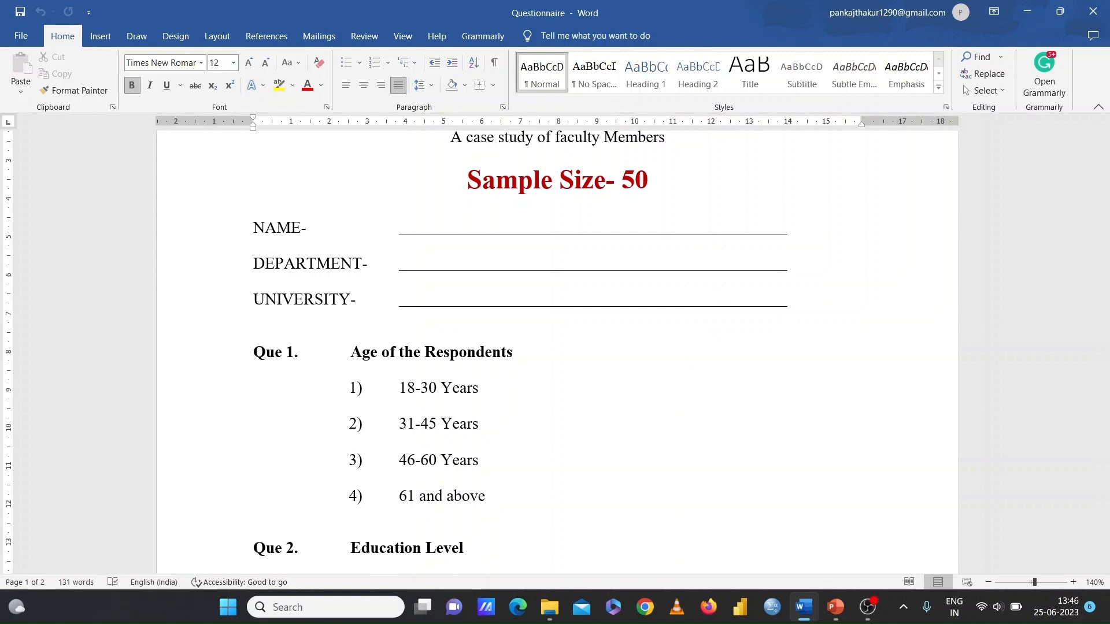
key(Down)
key(Down)
key(Down)
key(Down)
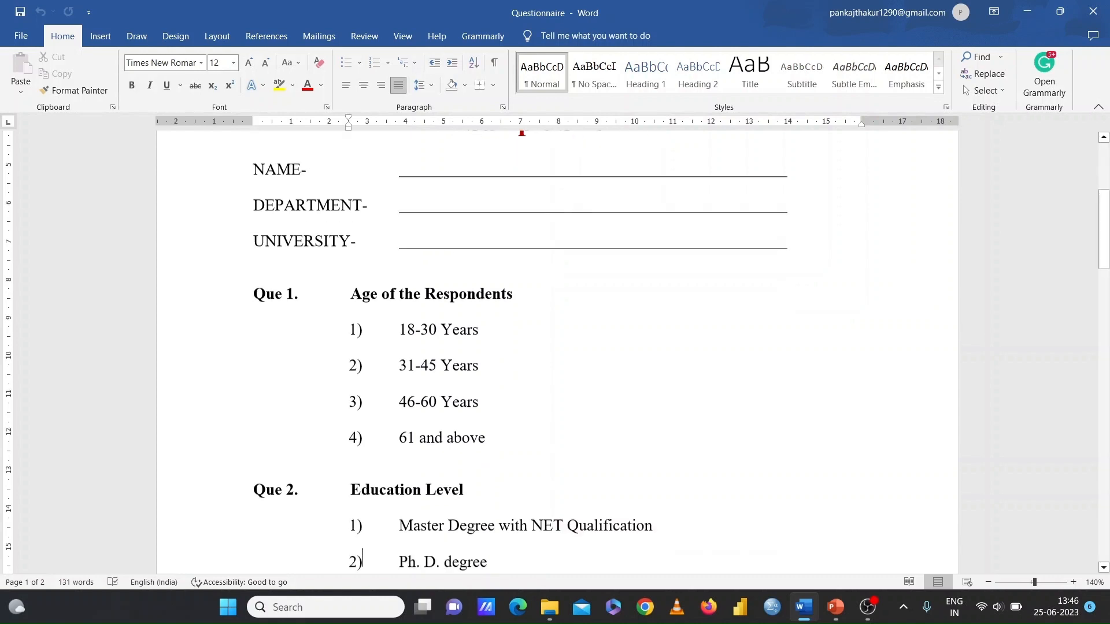
key(Down)
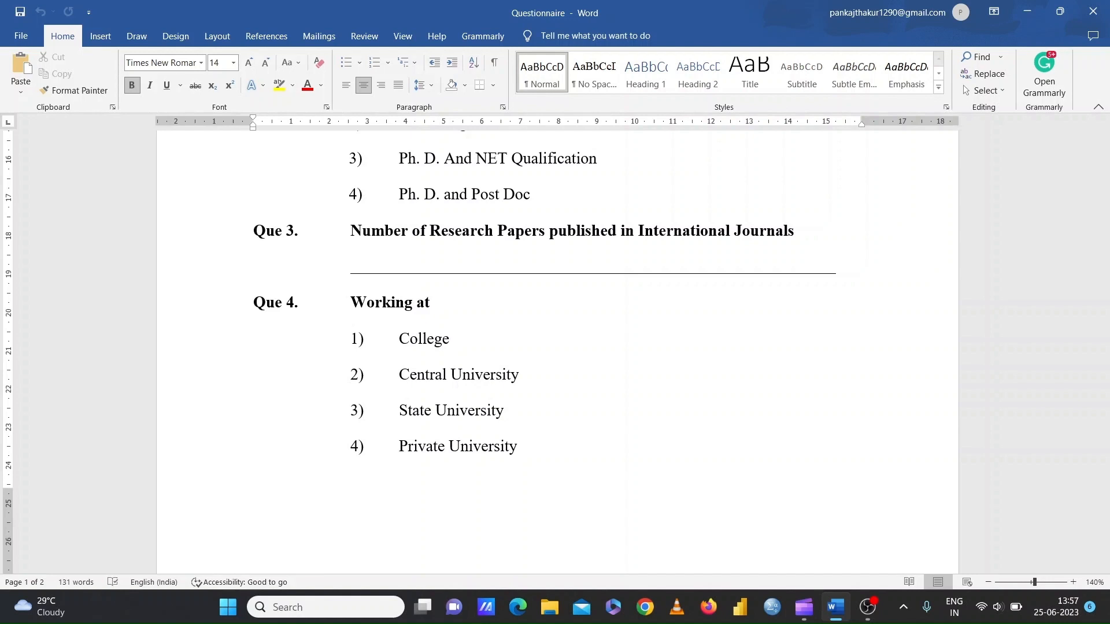
- Examine the workplace options under Que 4 and the five importance ratings under Que 5
key(Down)
key(Down)
key(Down)
key(Down)
key(Down)
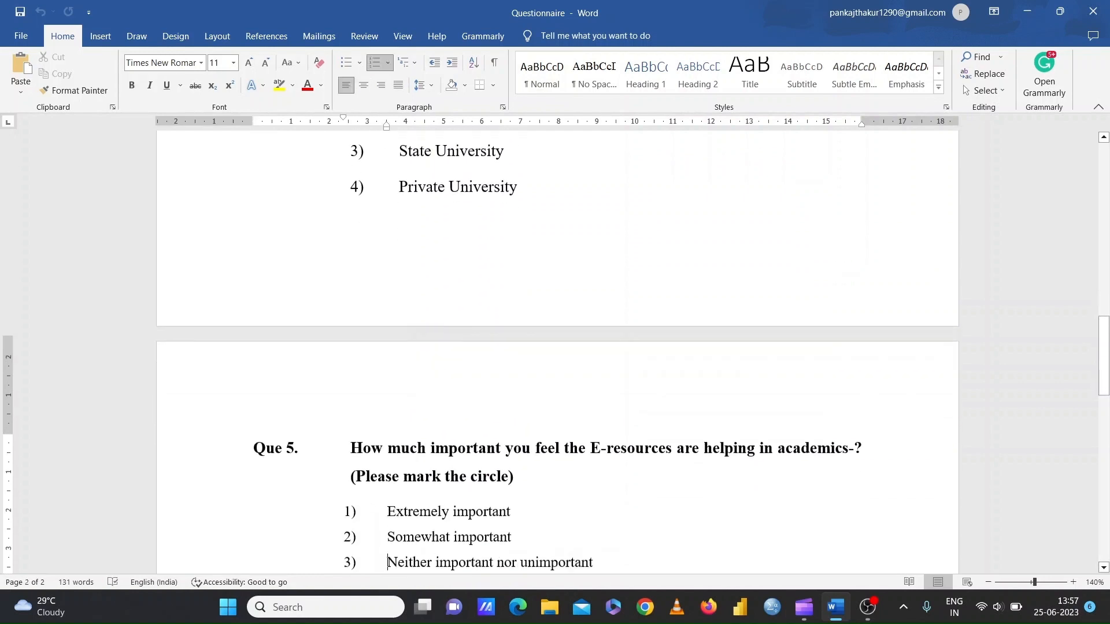
key(Up)
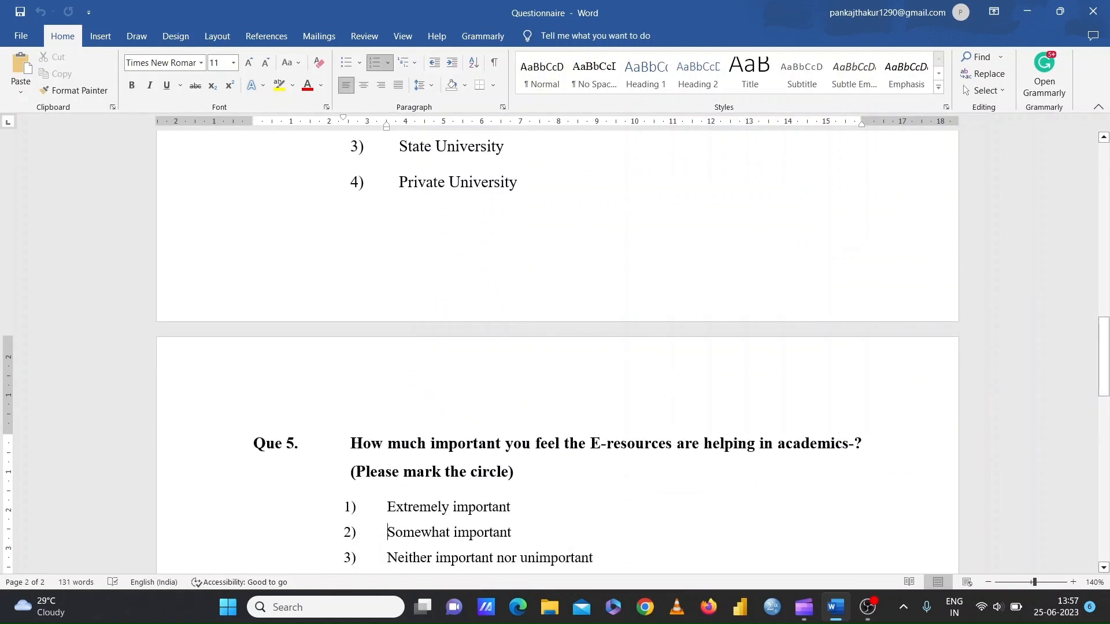
key(Down)
key(Down)
key(Down)
key(Down)
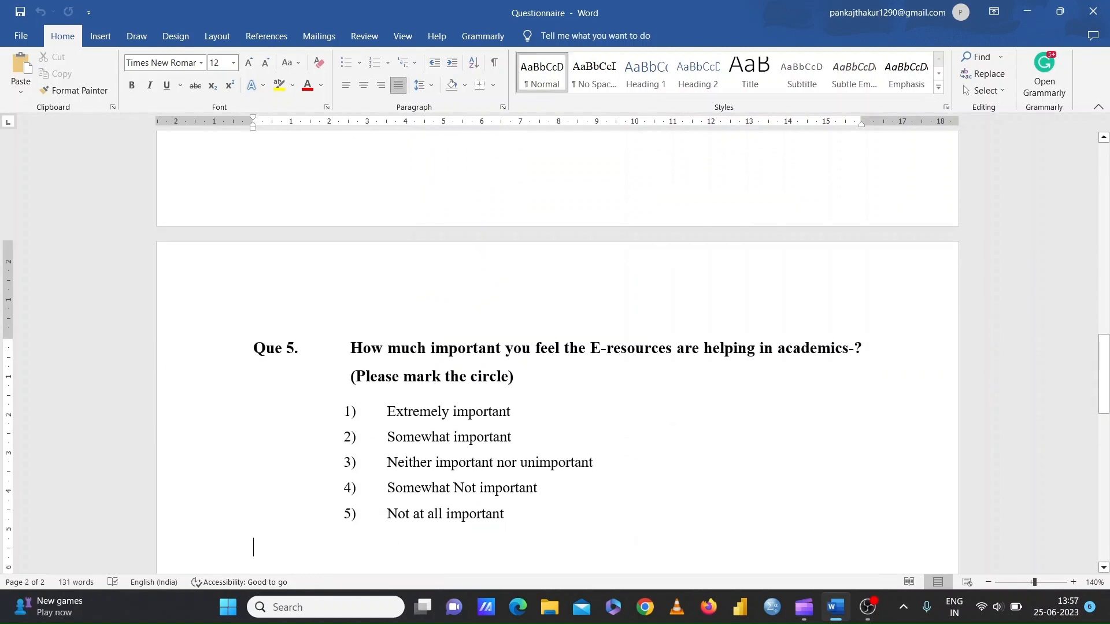
key(Up)
key(Up)
key(Up)
key(Up)
key(Up)
key(Up)
key(Up)
key(Up)
key(Up)
key(Up)
key(Up)
key(Up)
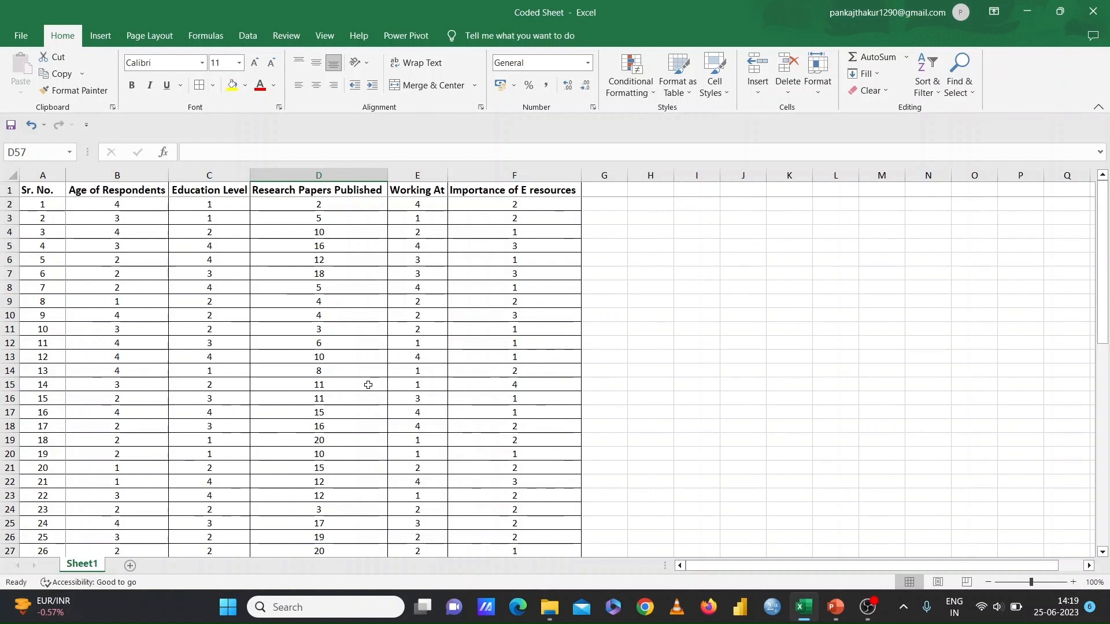
- In the Excel workbook Coded Sheet, examine the coded responses down to the age code table below them
drag(1103, 327, 1080, 360)
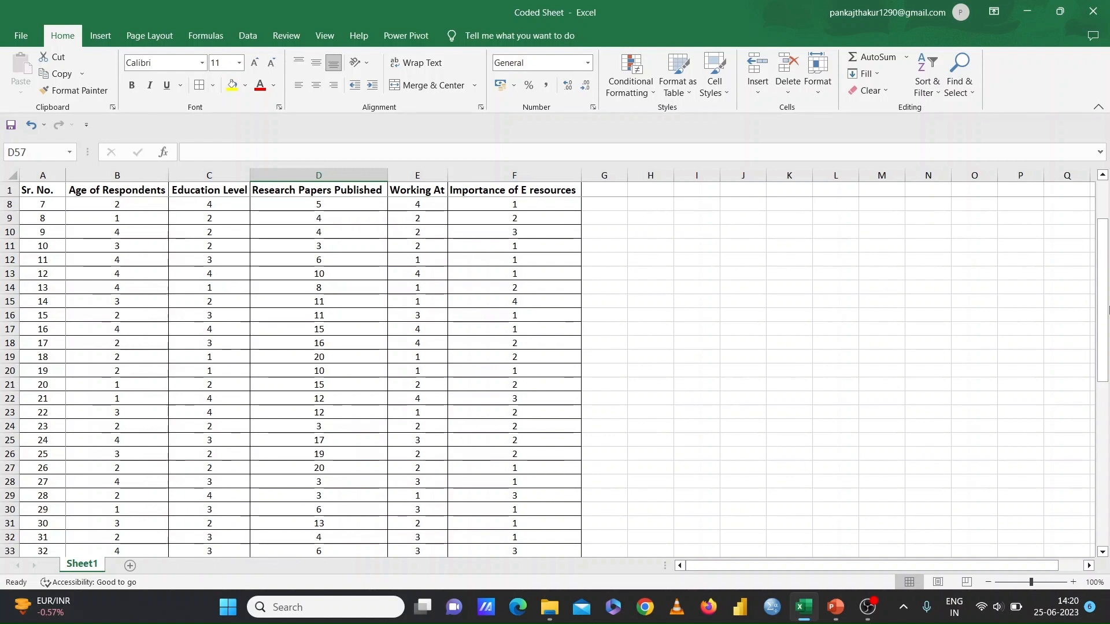
drag(1105, 304, 1108, 488)
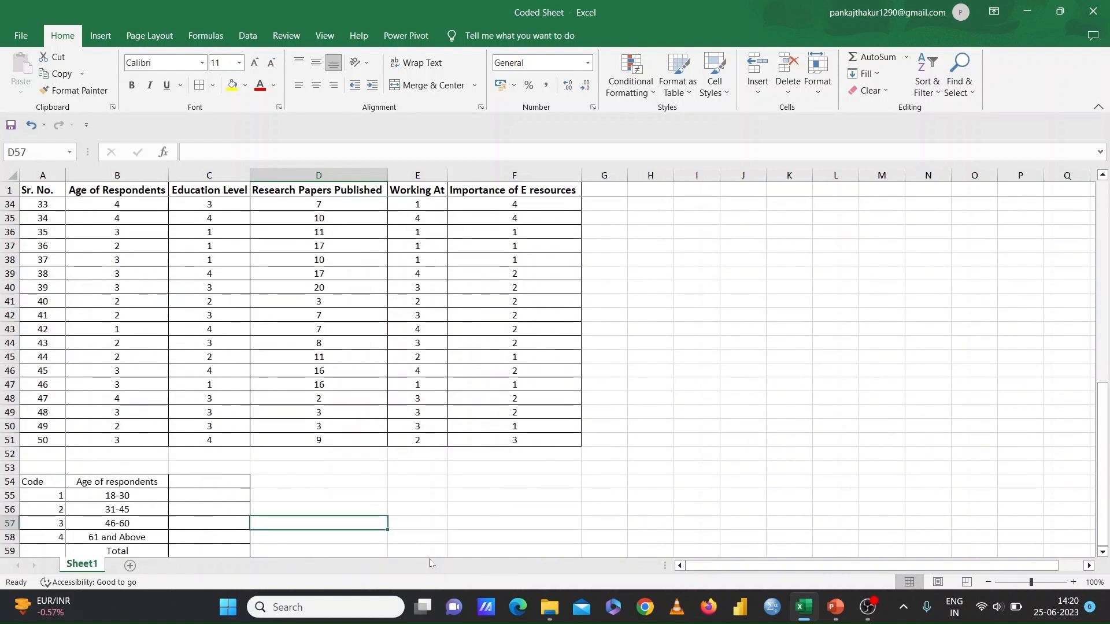
key(Down)
key(Down)
key(Down)
key(Down)
key(Down)
key(Down)
key(Down)
key(Down)
key(Down)
key(Down)
key(Down)
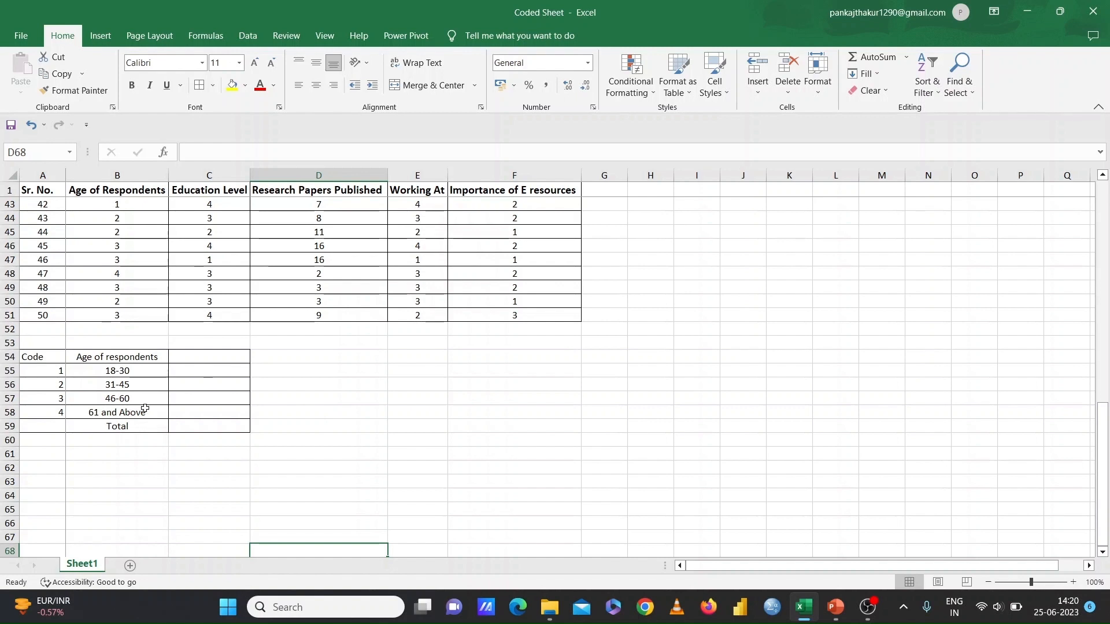
- Count the respondents aged 18-30 in cell C55 with the formula =COUNTIF(B2:B51,1)
click(194, 369)
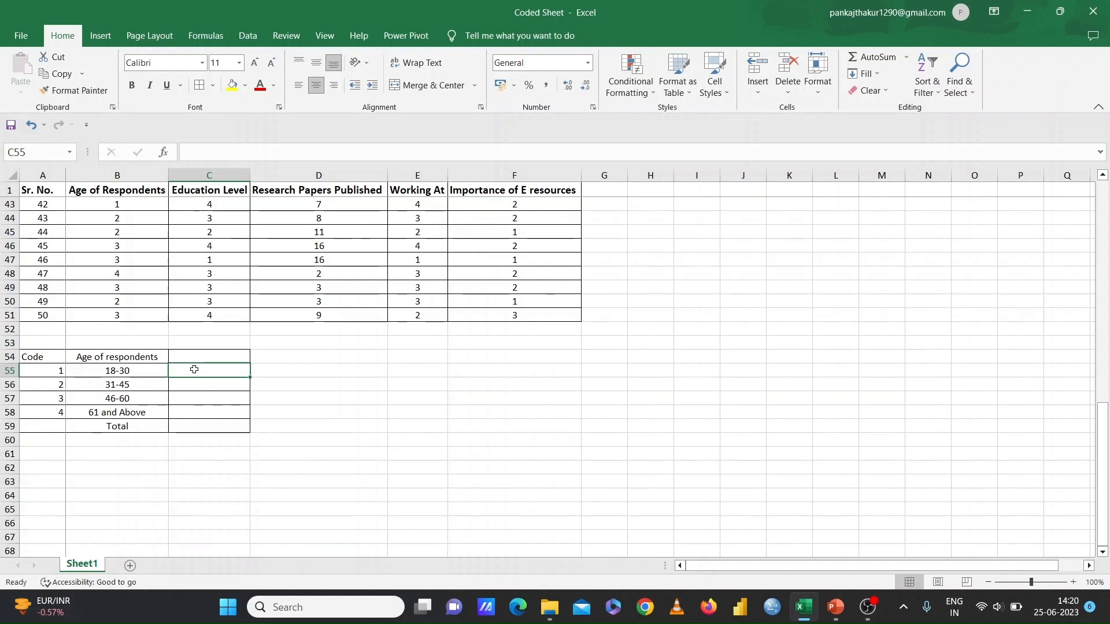
text(=)
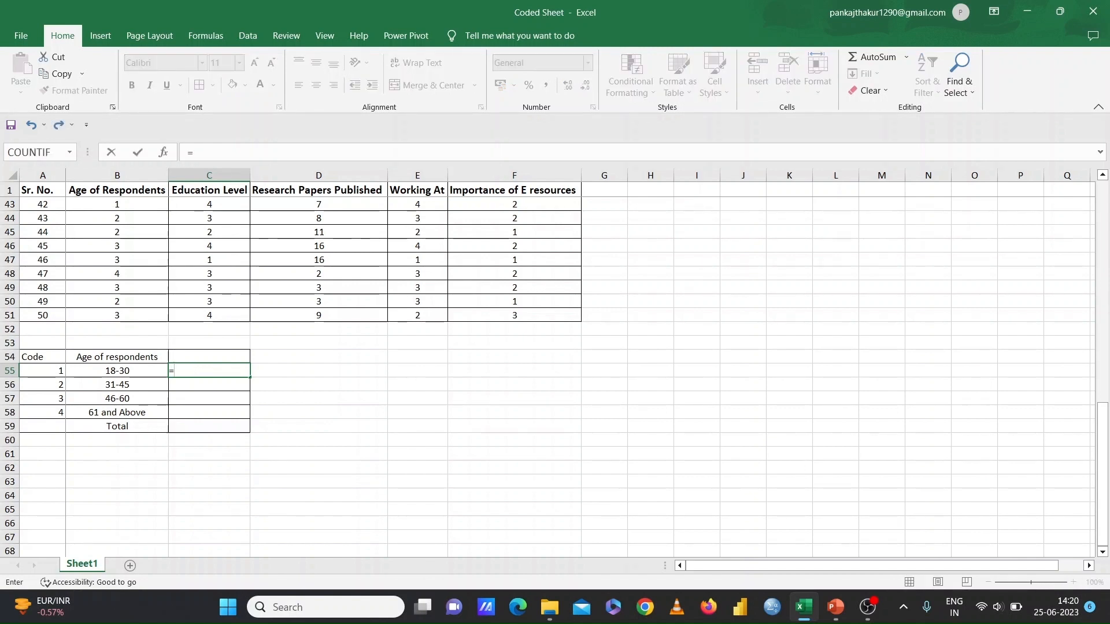
text(co)
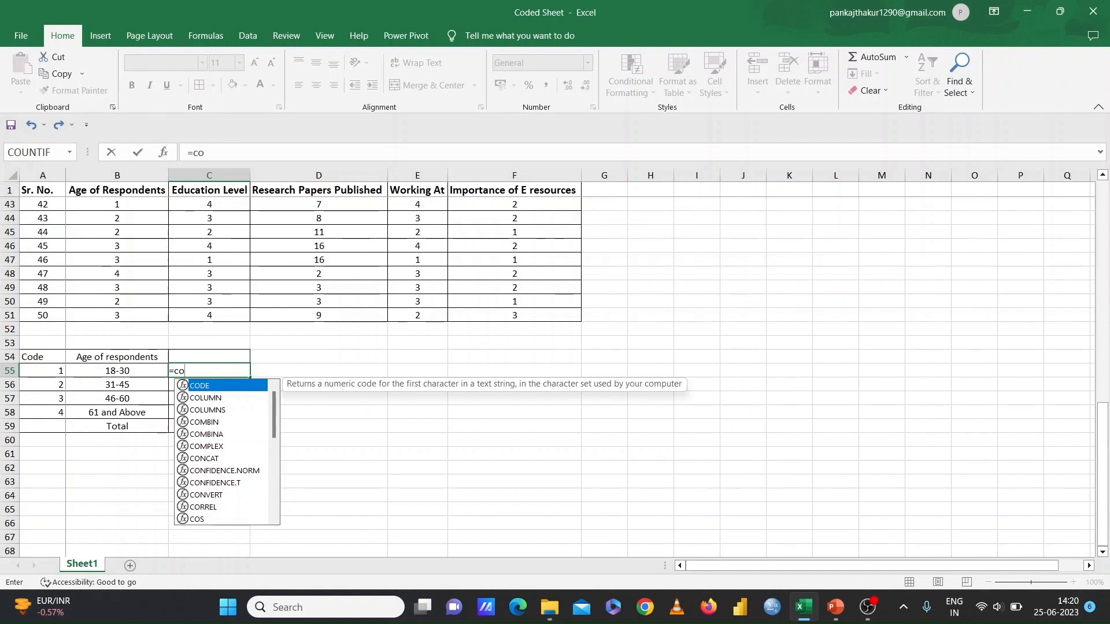
text(unt)
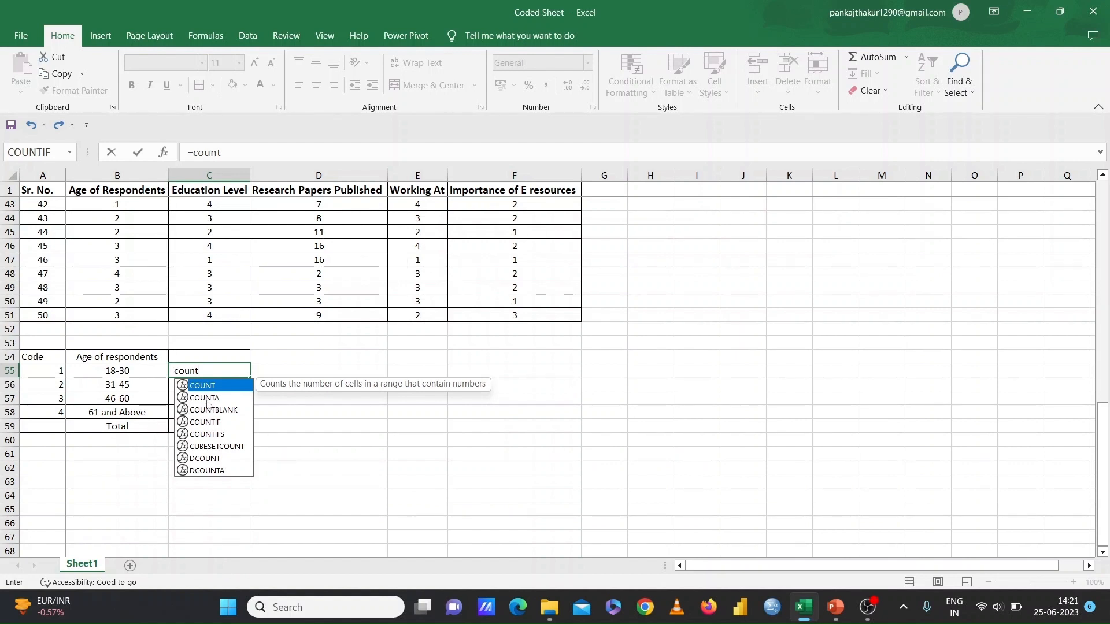
click(209, 423)
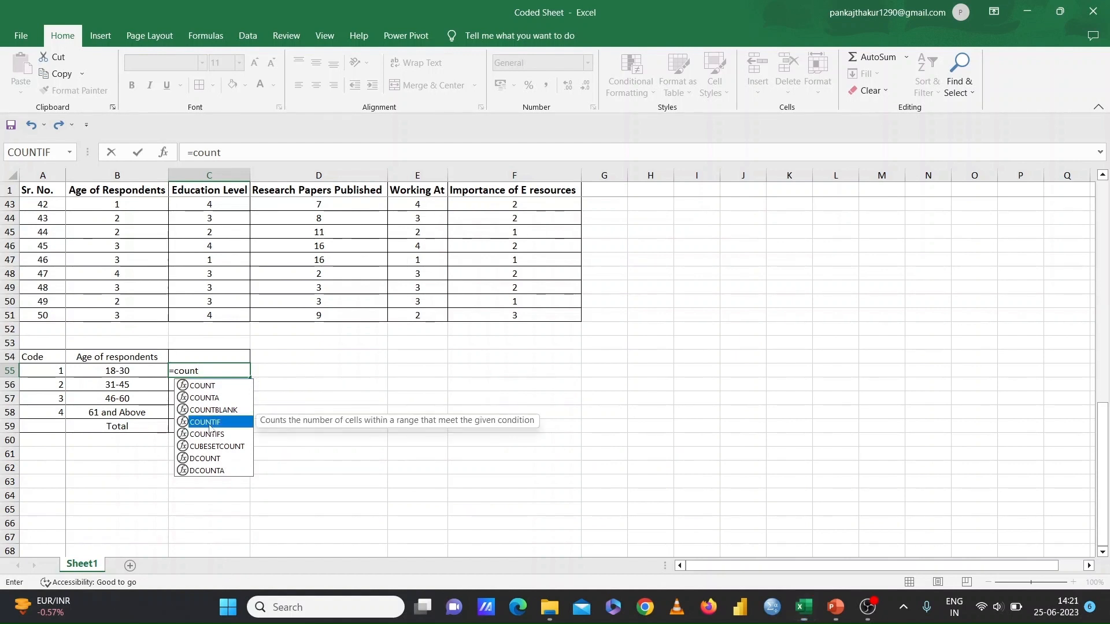
double_click(209, 428)
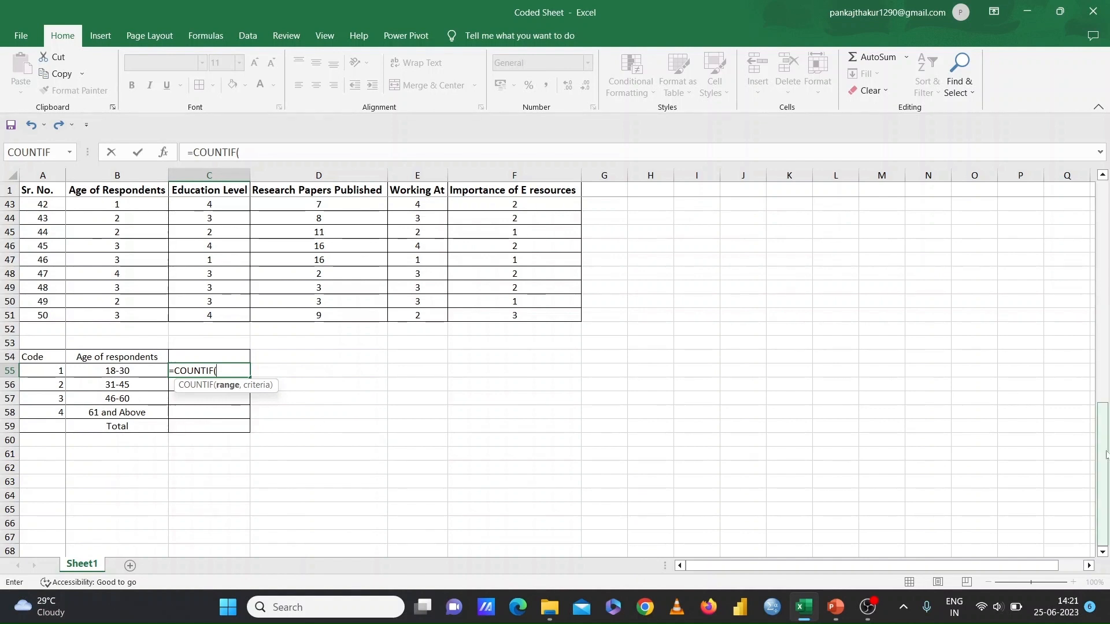
drag(1105, 453, 1105, 230)
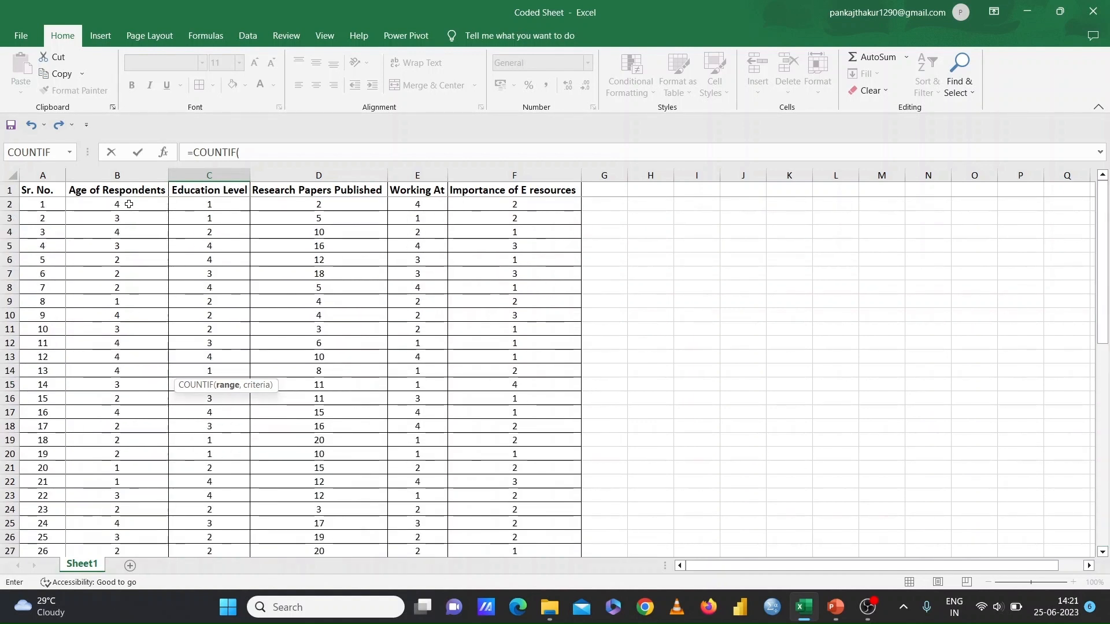
drag(129, 204, 130, 526)
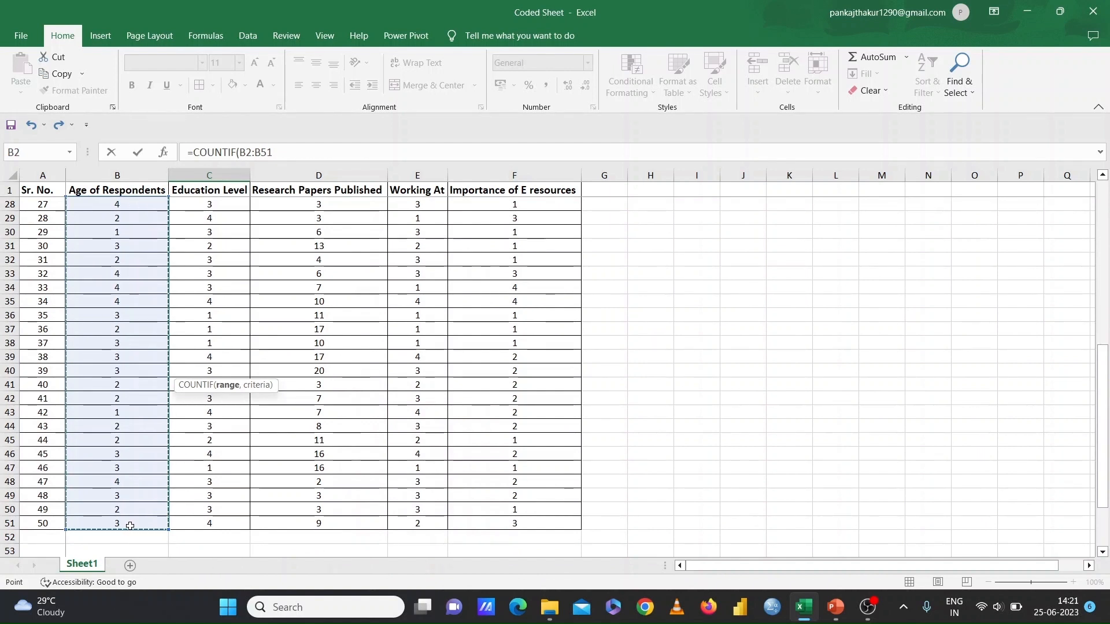
drag(1107, 471, 1107, 507)
text(,)
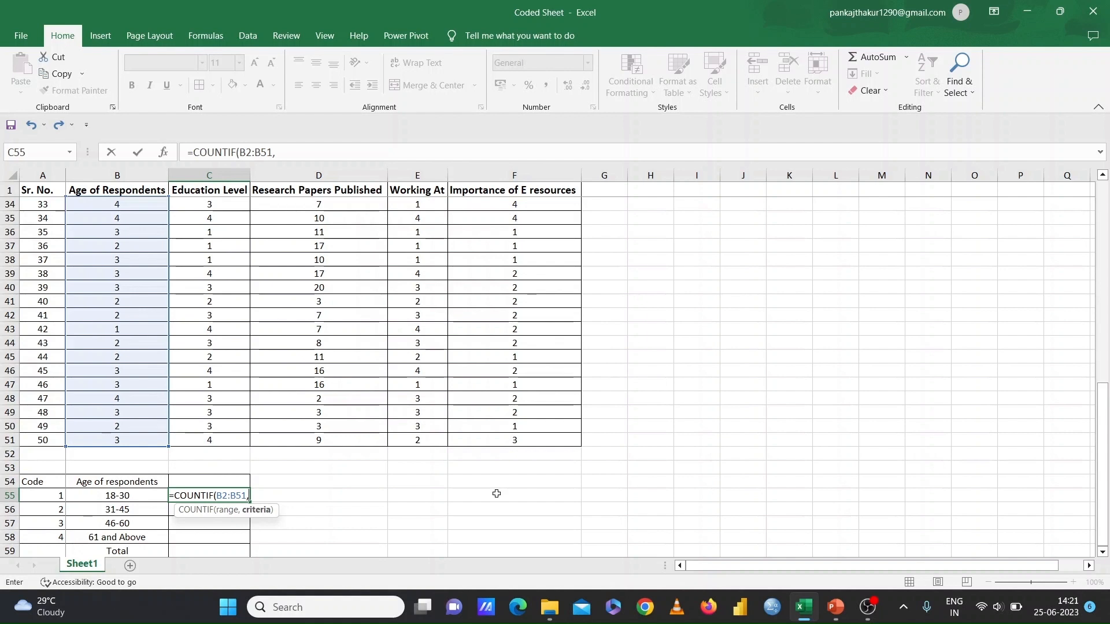
text(1)
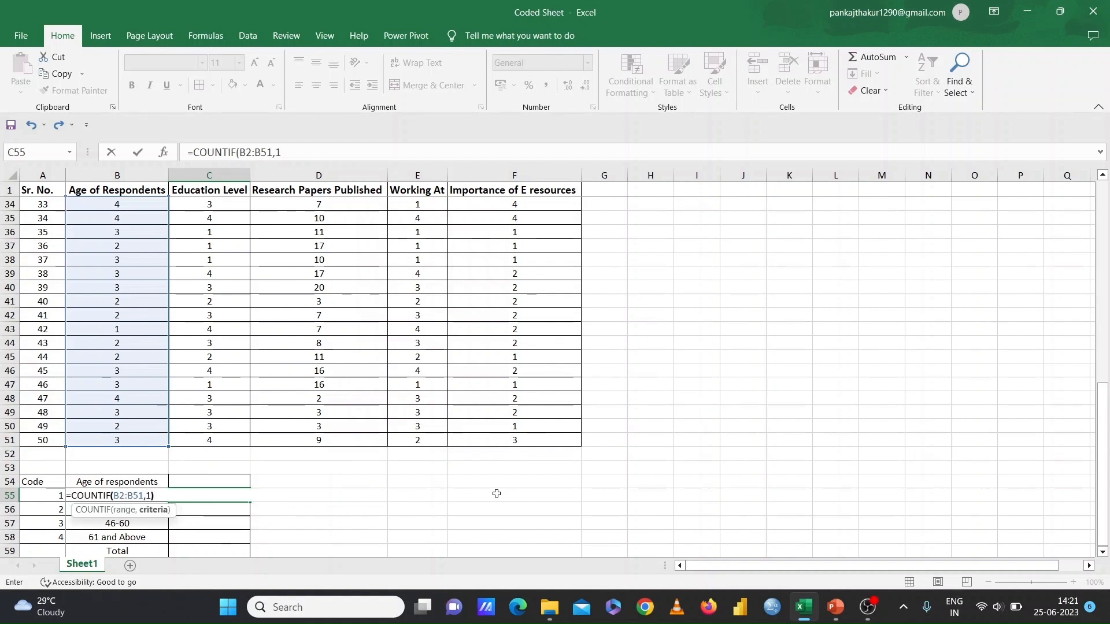
text())
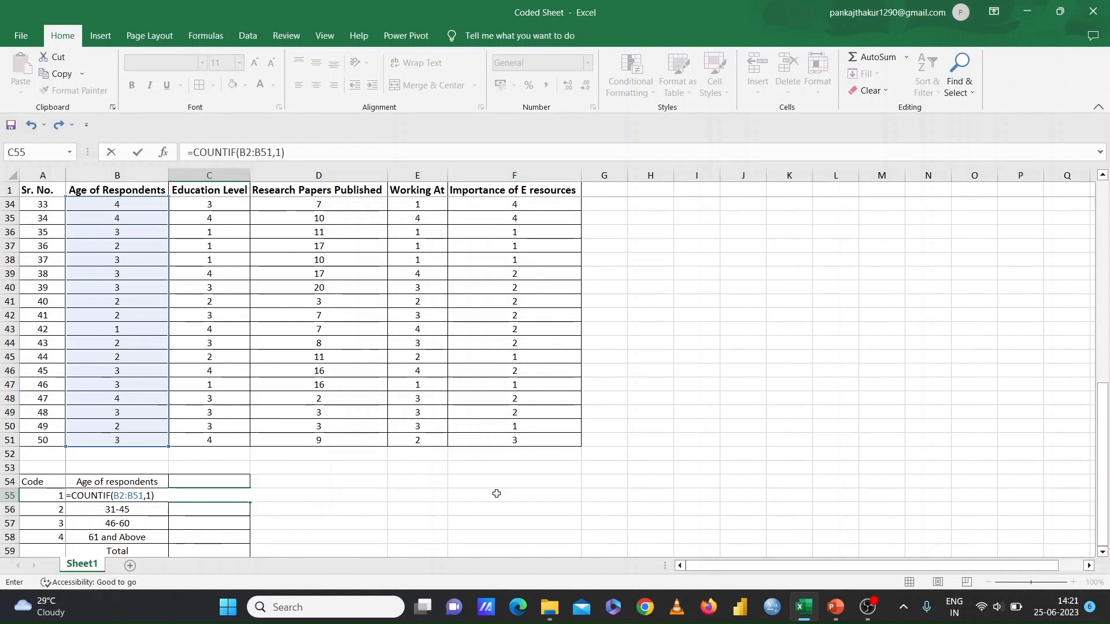
key(Return)
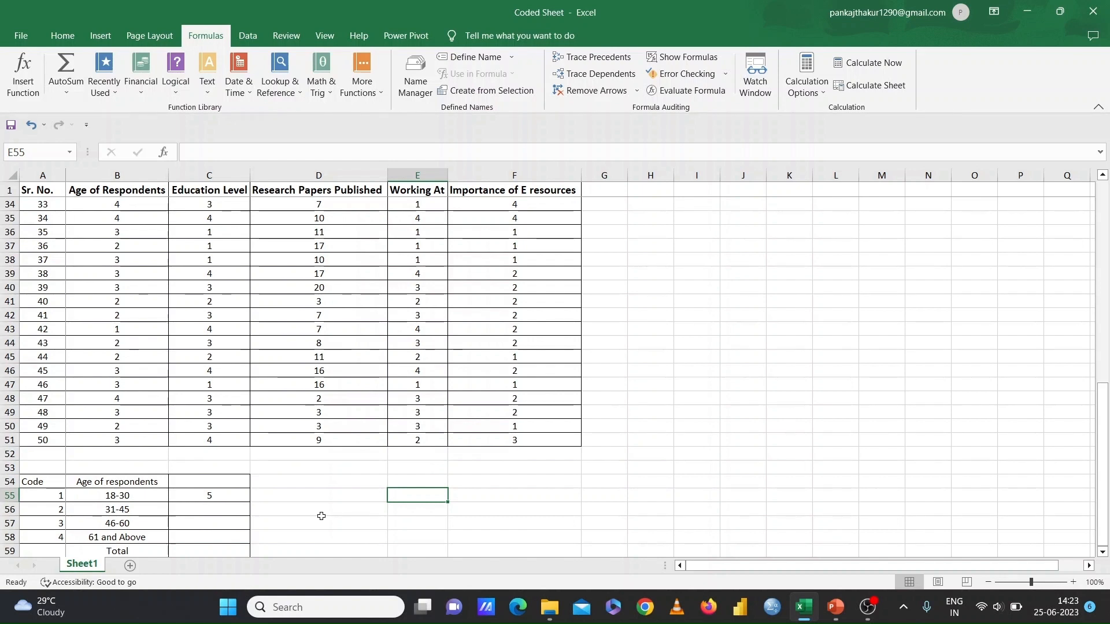
- Count the respondents aged 31-45 in cell C56 with the formula =COUNTIF(B2:B51,2)
click(214, 508)
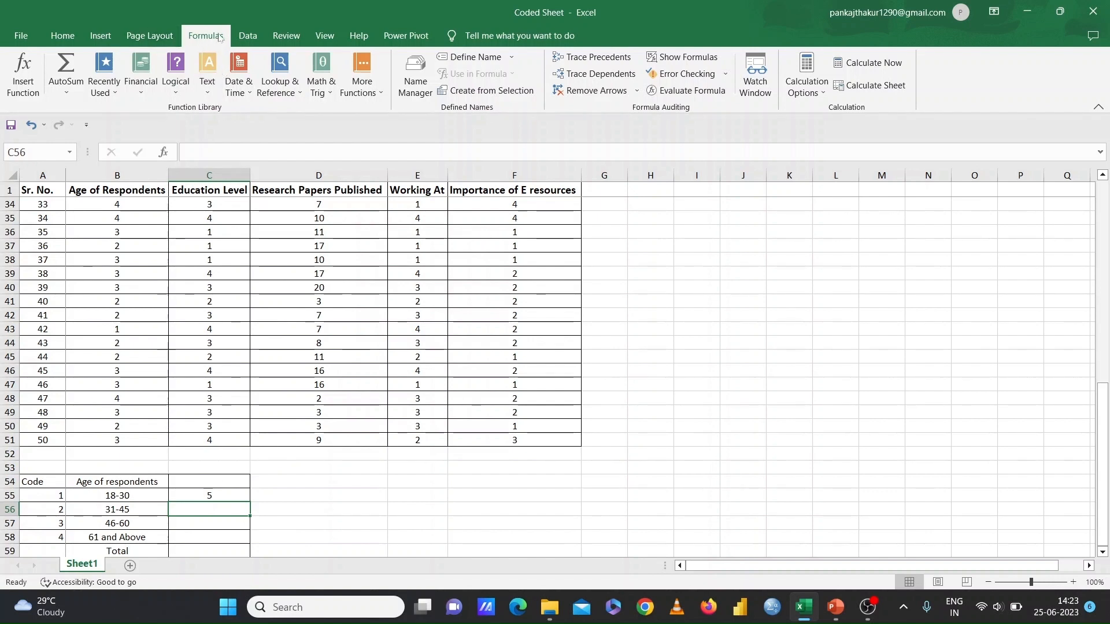
click(373, 94)
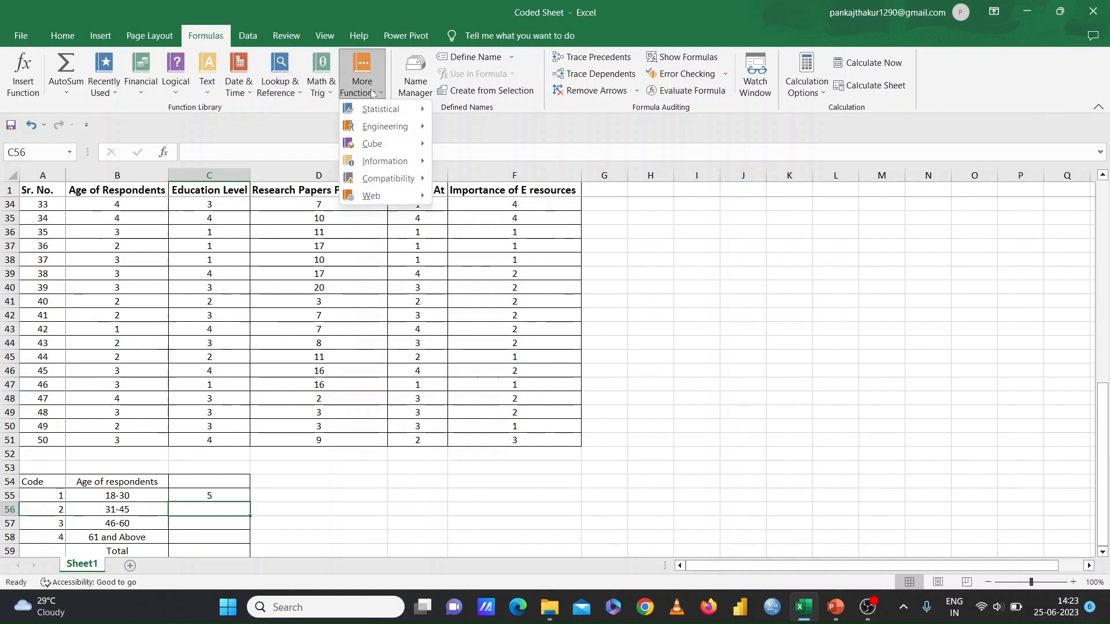
mouse_move(377, 107)
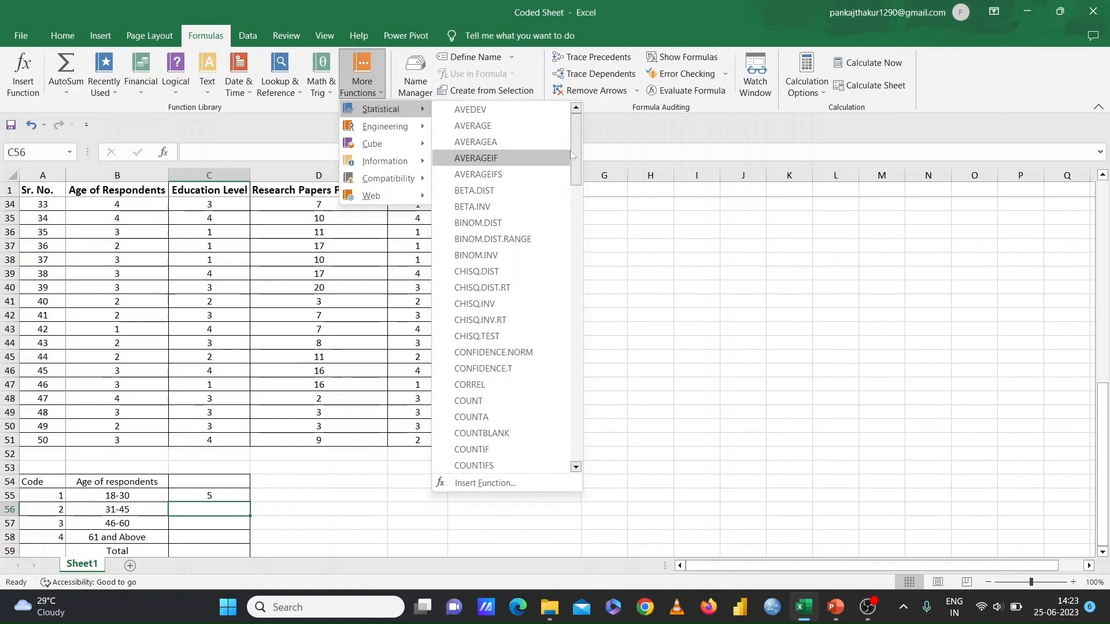
scroll(558, 191, down, 3)
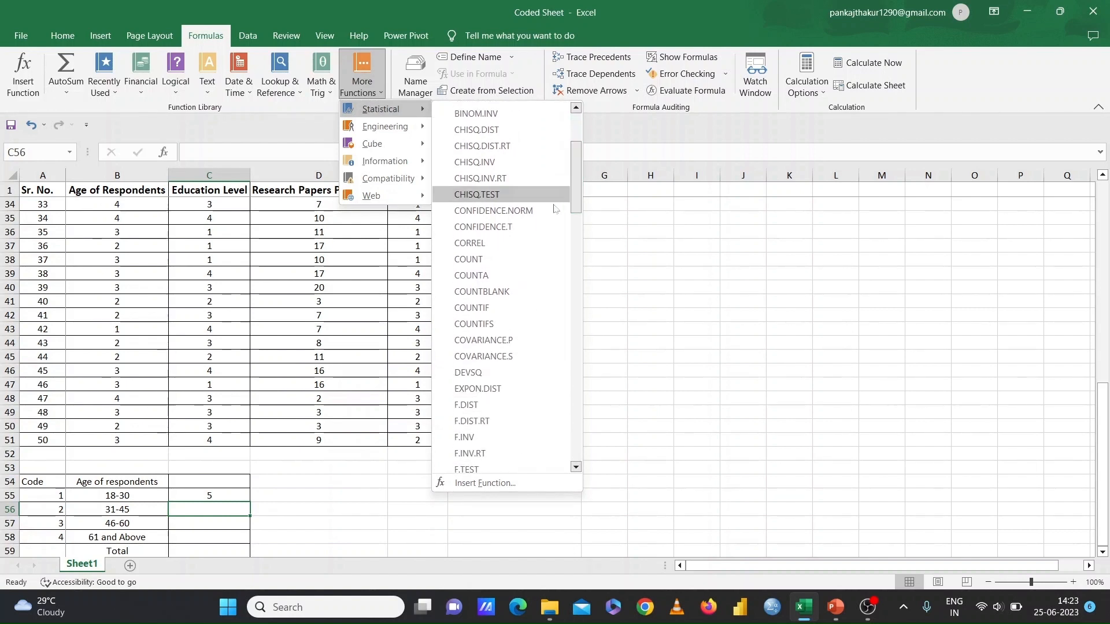
click(499, 307)
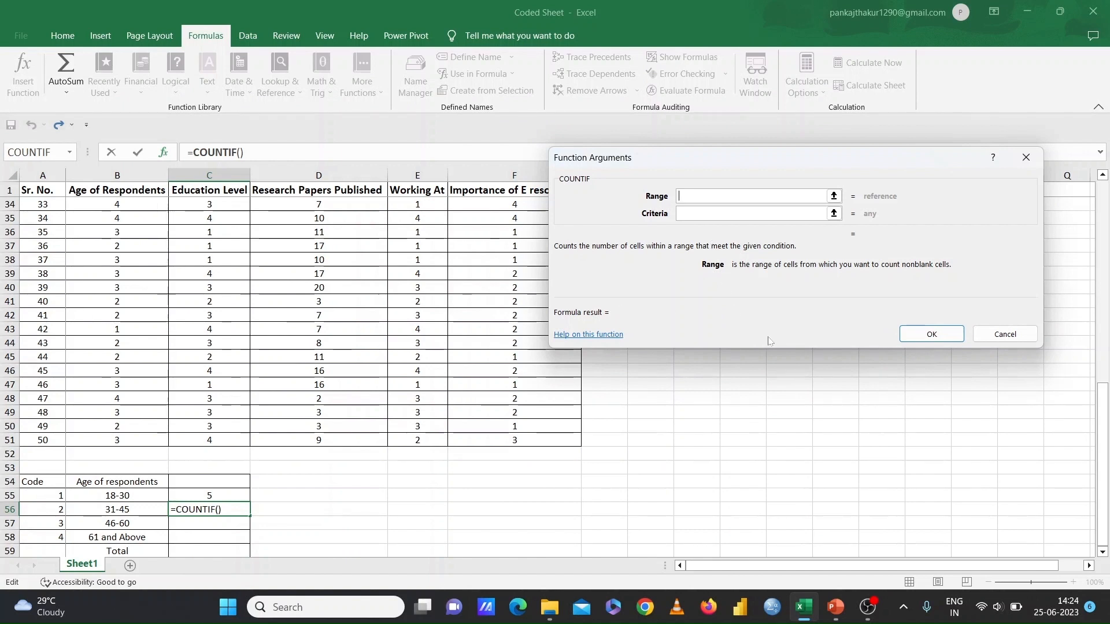
drag(1103, 494, 1103, 289)
drag(125, 201, 132, 518)
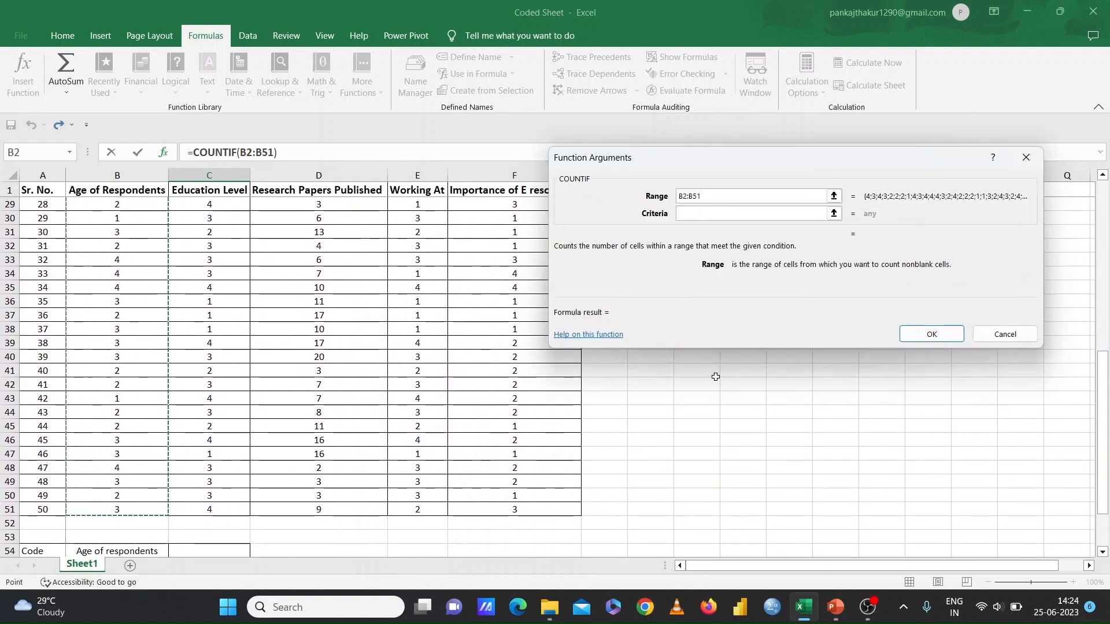
click(717, 214)
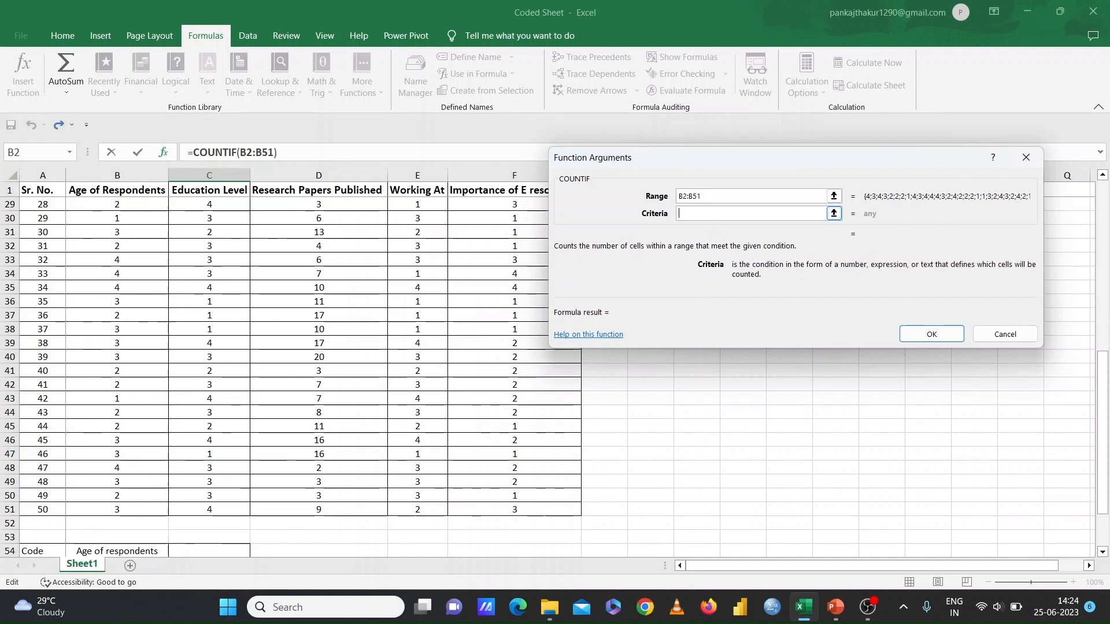
text(2)
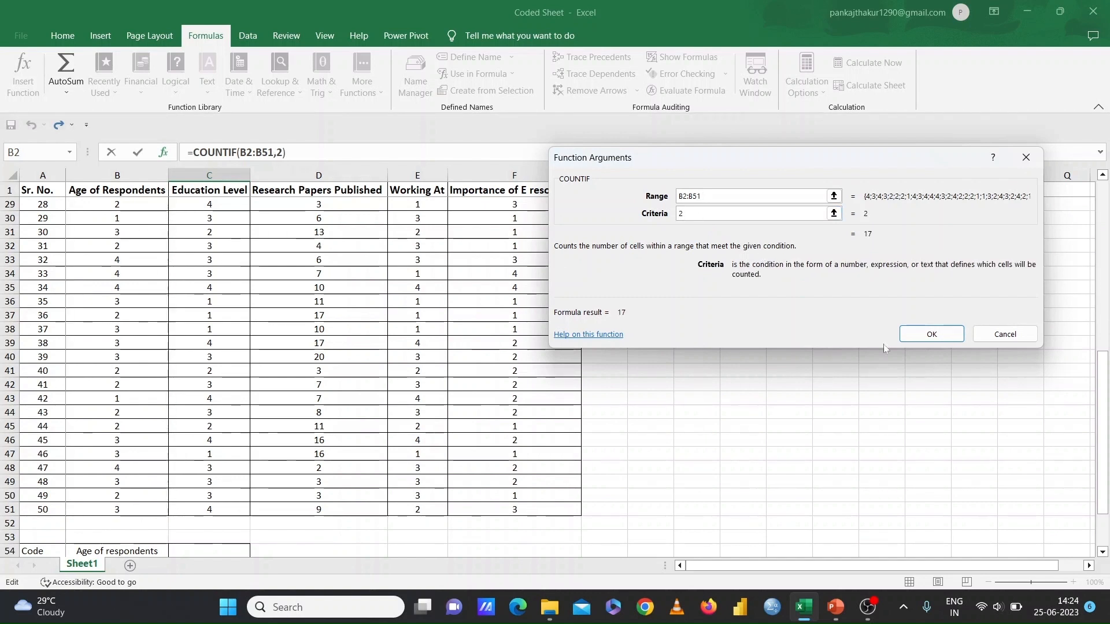
click(929, 336)
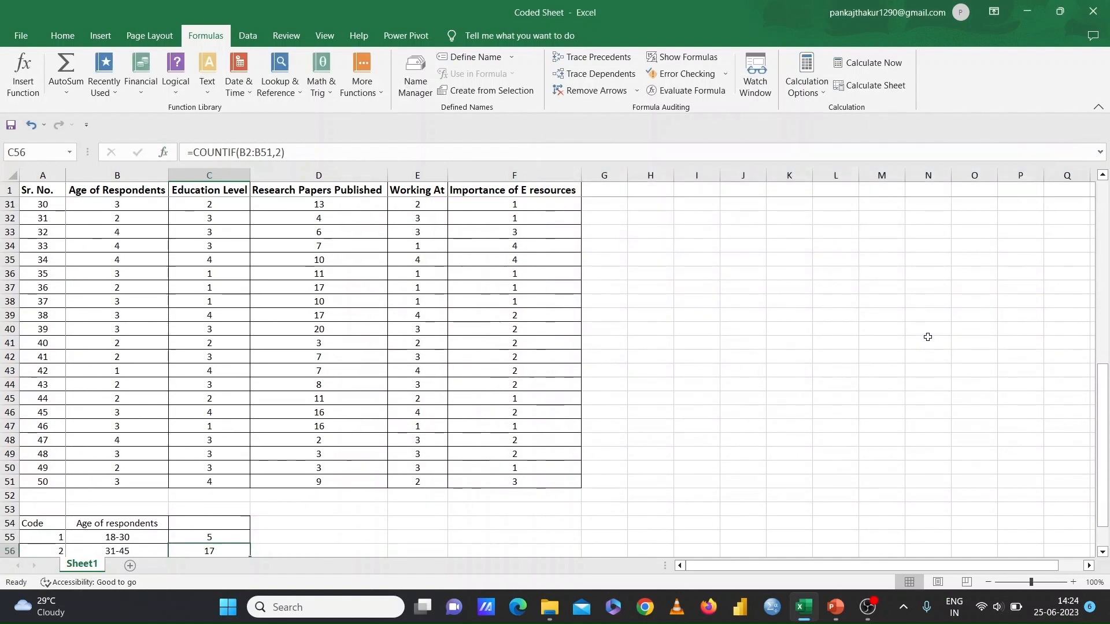
- Count the respondents aged 46-60 in cell C57 with the formula =COUNTIF(B2:B51,3)
drag(1102, 405, 1103, 423)
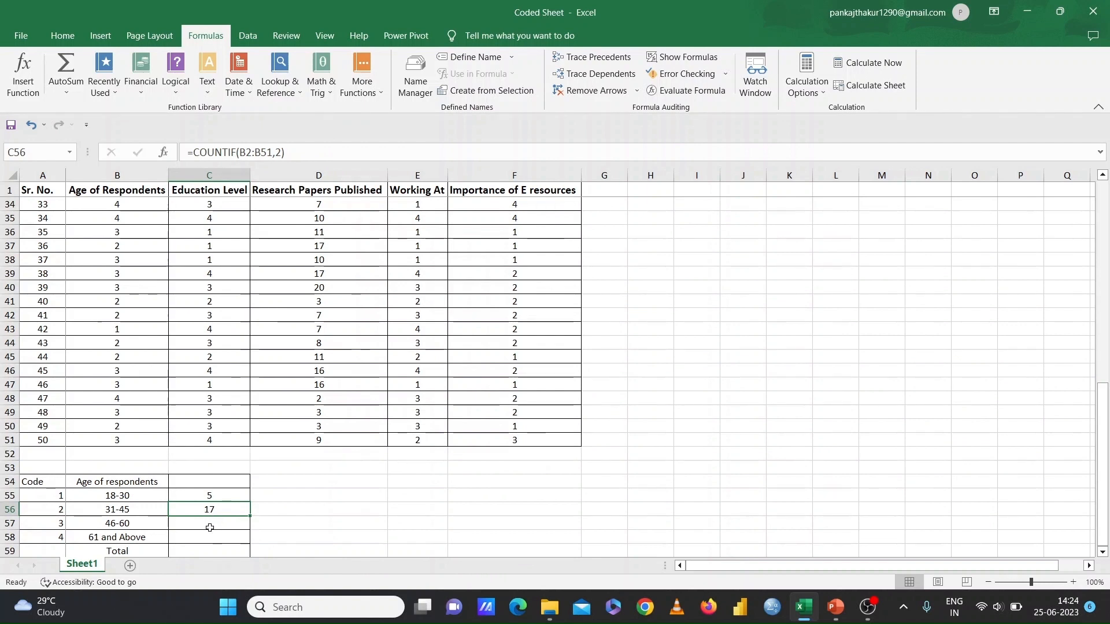
click(208, 525)
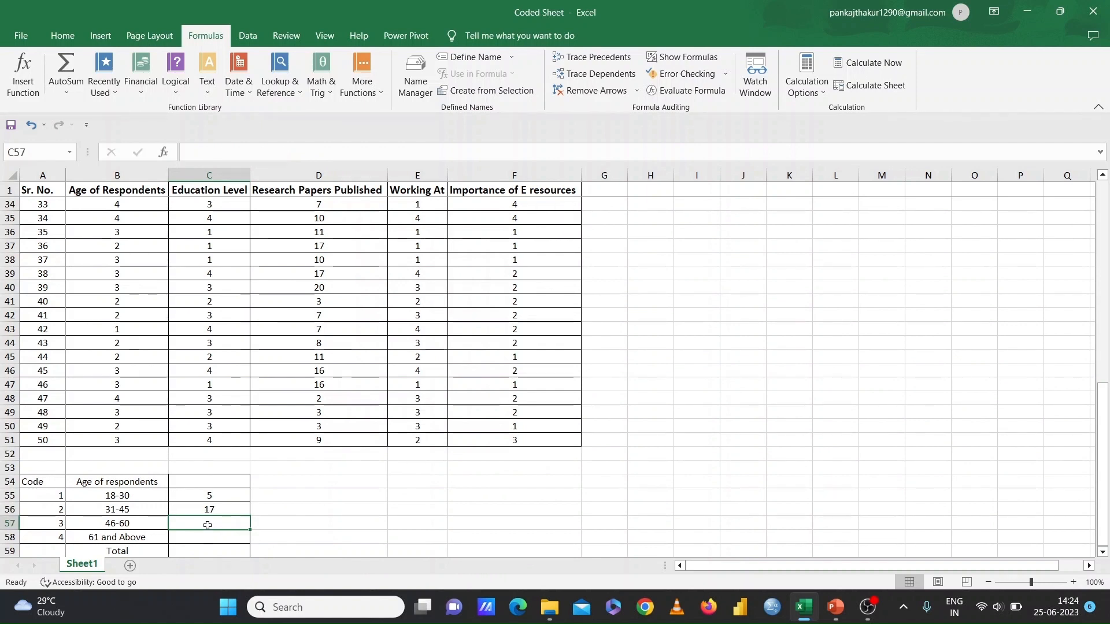
text(=cou)
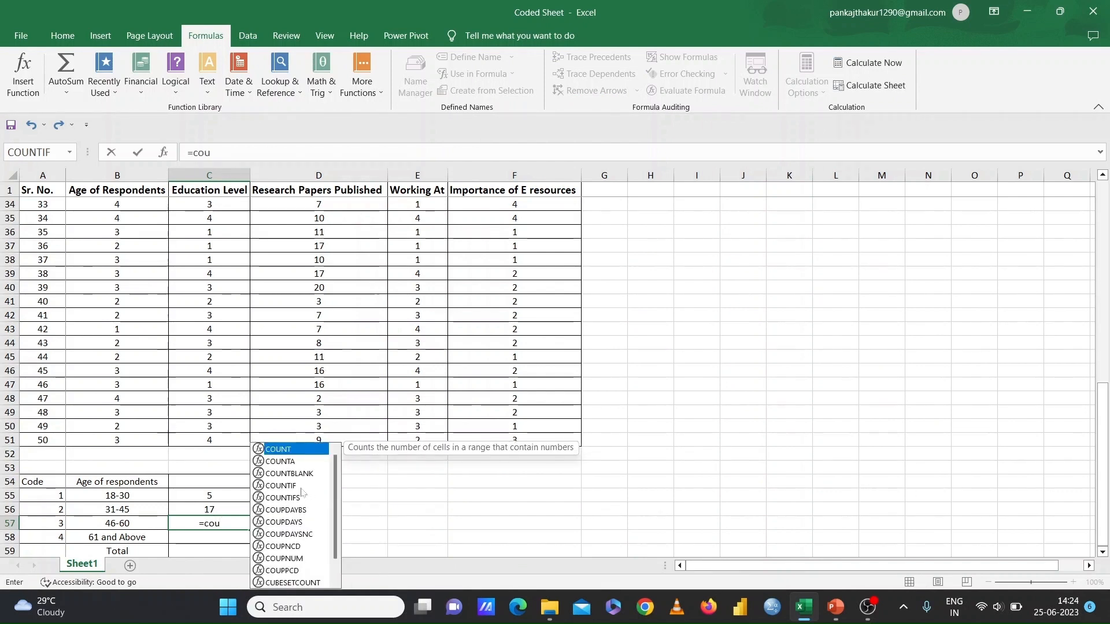
click(296, 487)
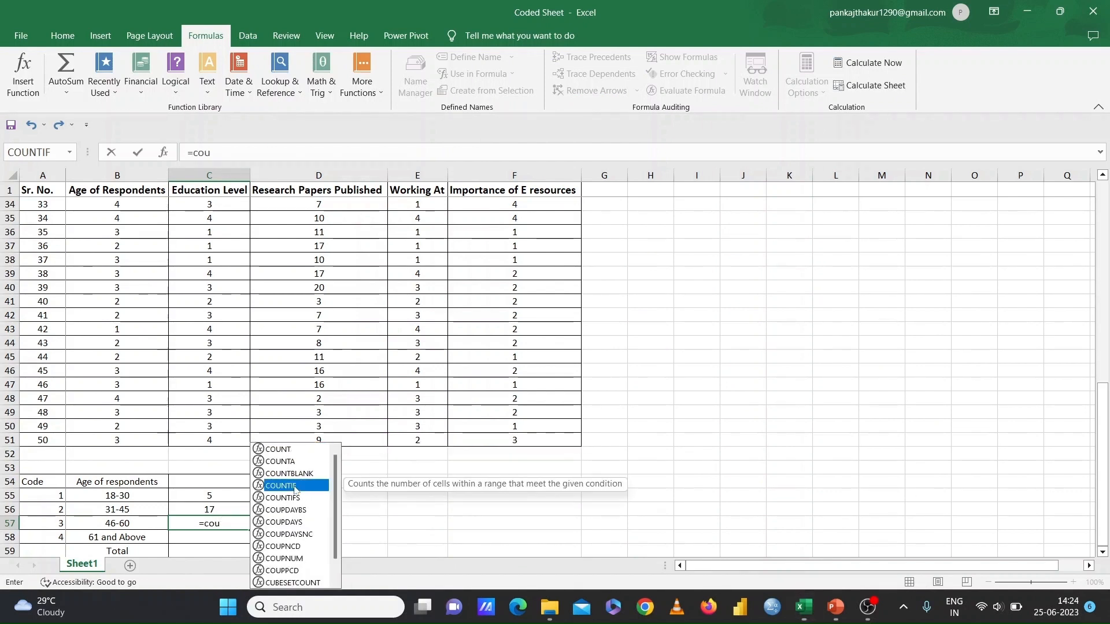
double_click(294, 487)
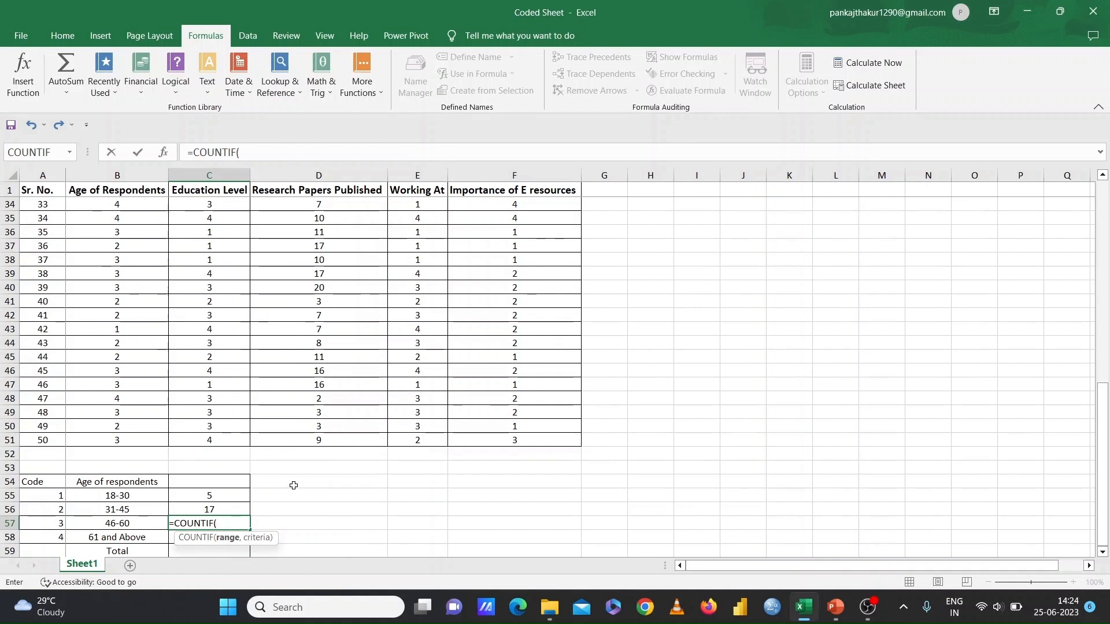
drag(1106, 417, 1105, 175)
click(116, 206)
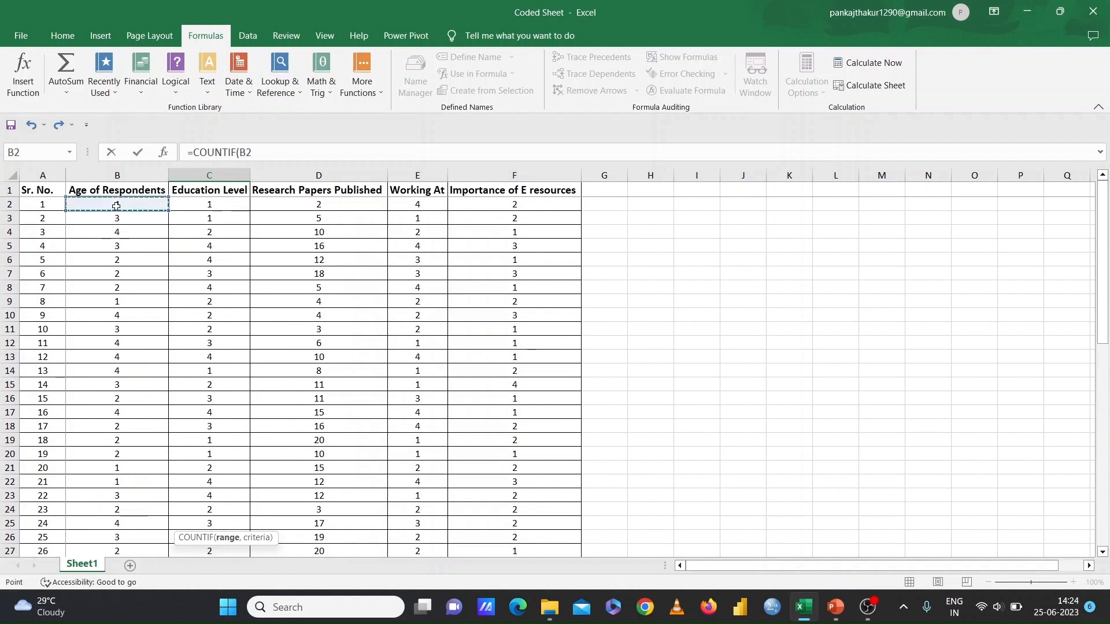
drag(116, 206, 109, 436)
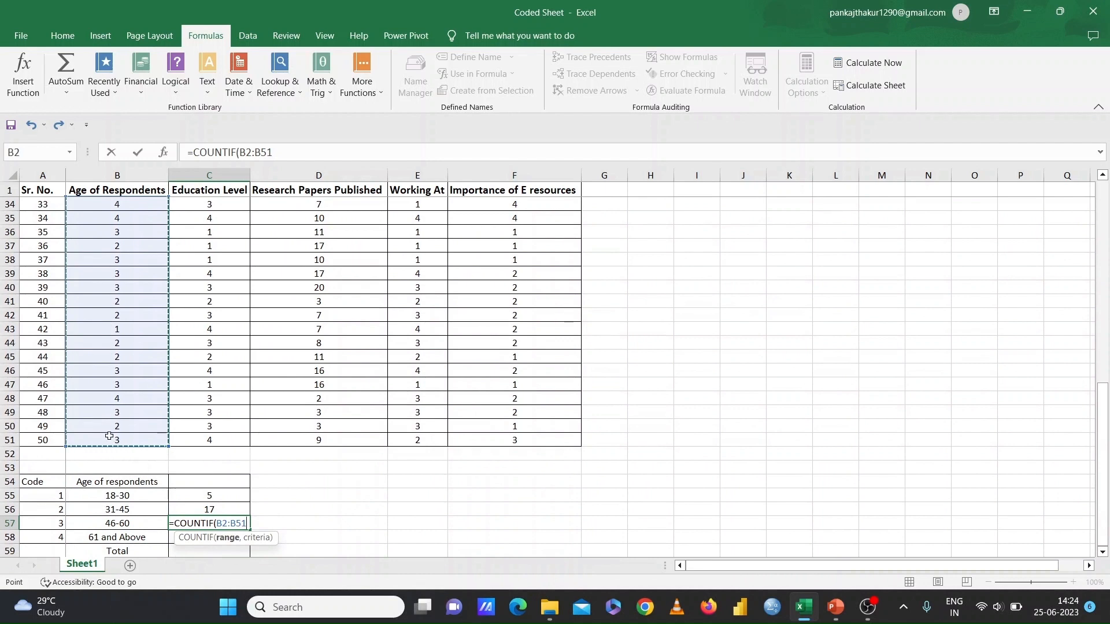
text(,)
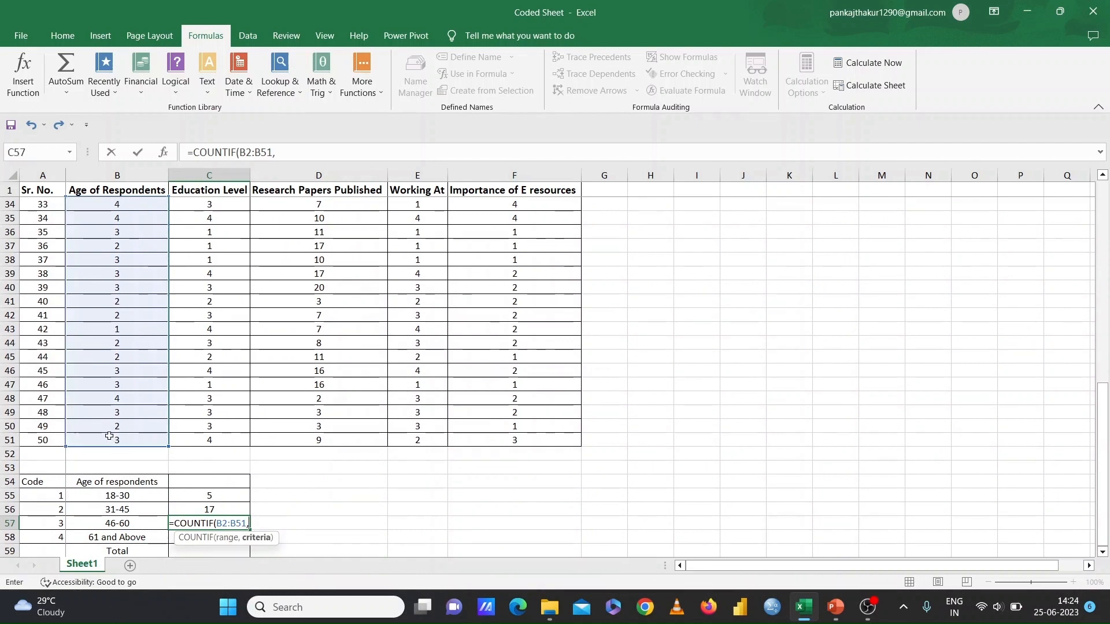
text(3))
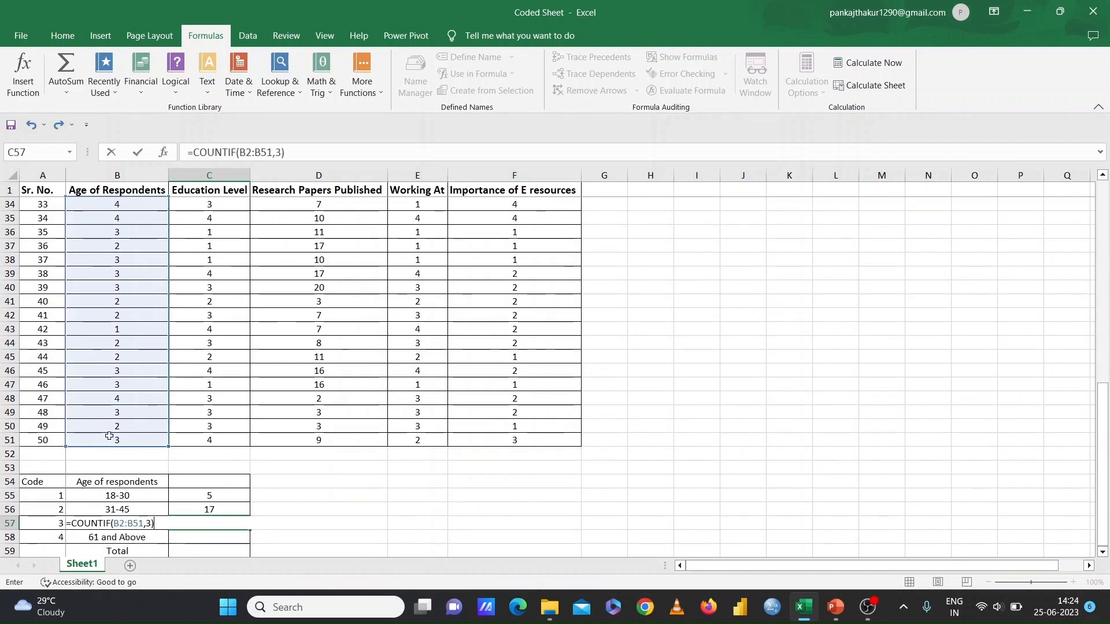
key(Return)
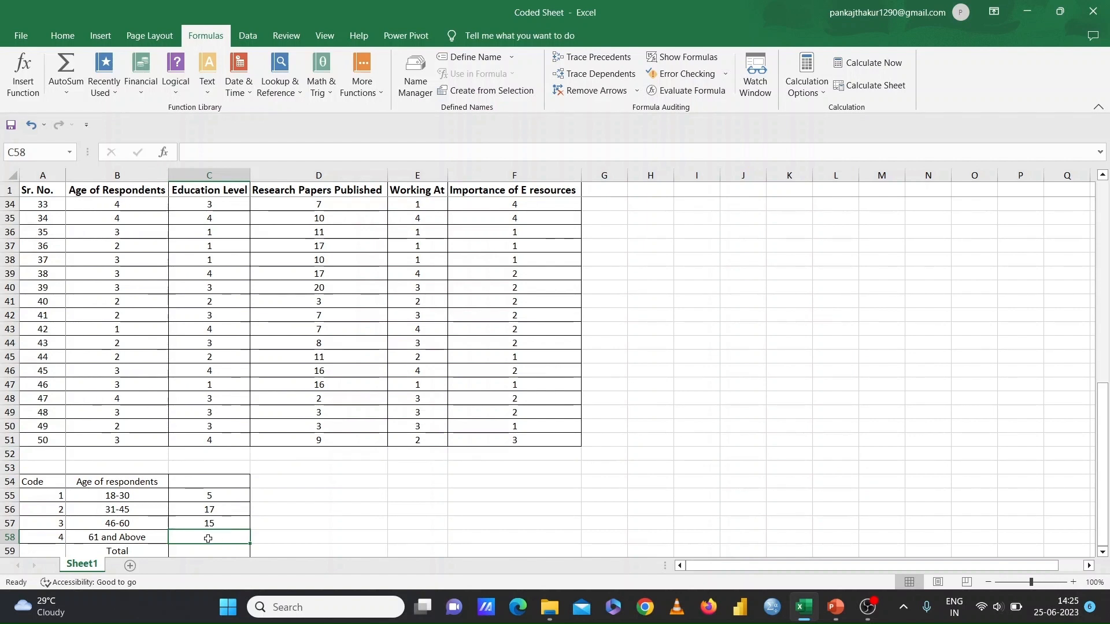
- Count the respondents aged 61 and above in cell C58 with the formula =COUNTIF(B2:B51,4)
text(=cou)
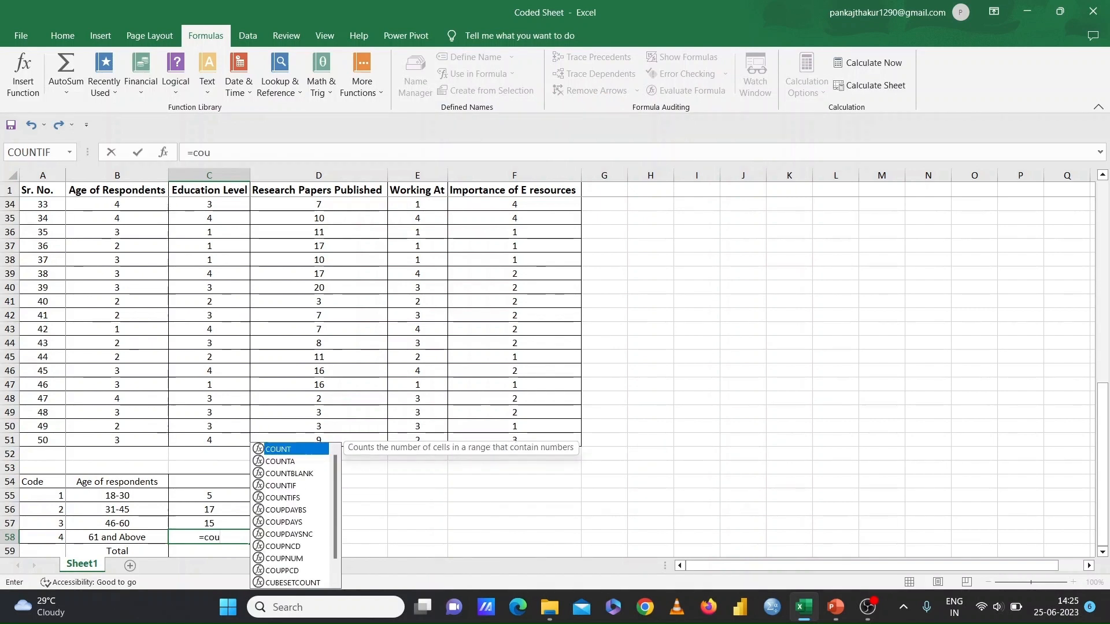
click(289, 487)
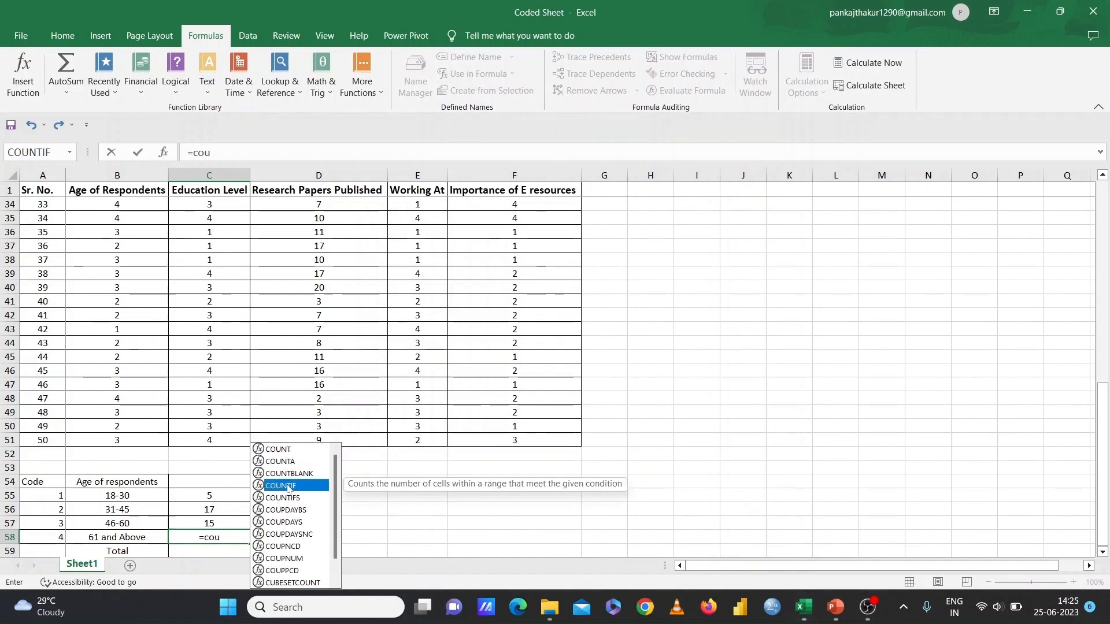
double_click(289, 486)
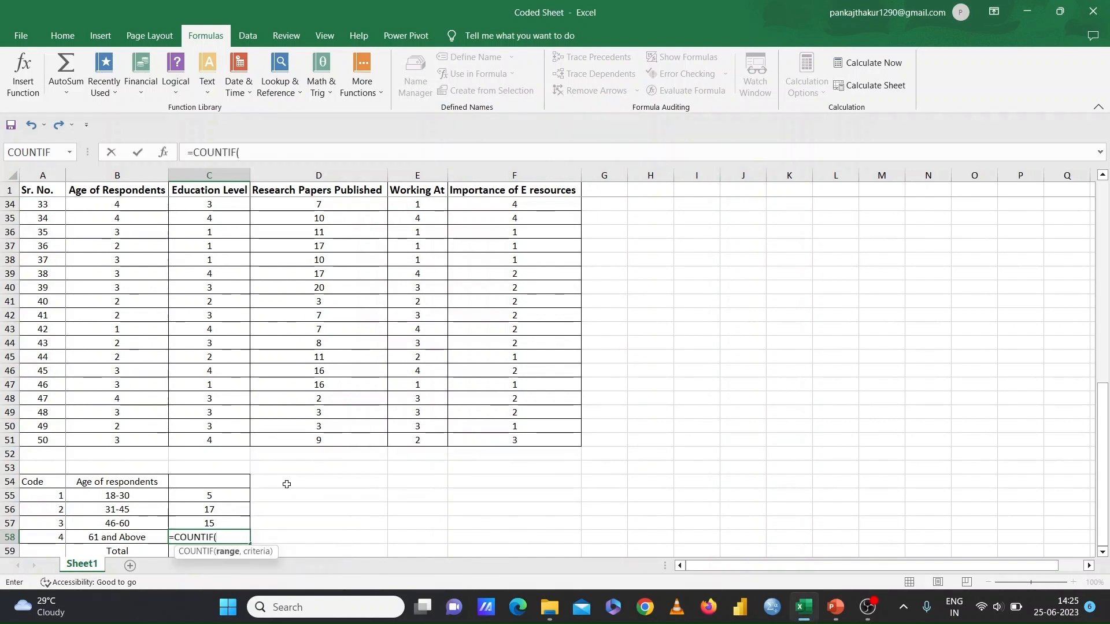
drag(1103, 448, 1093, 179)
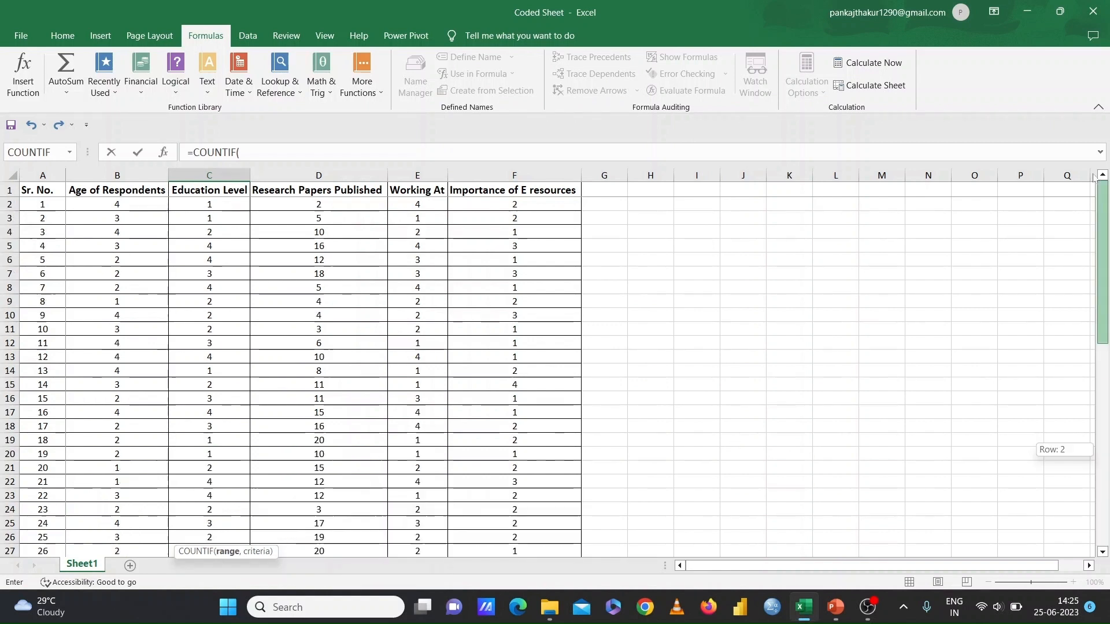
drag(109, 204, 115, 562)
drag(115, 562, 114, 520)
text(,)
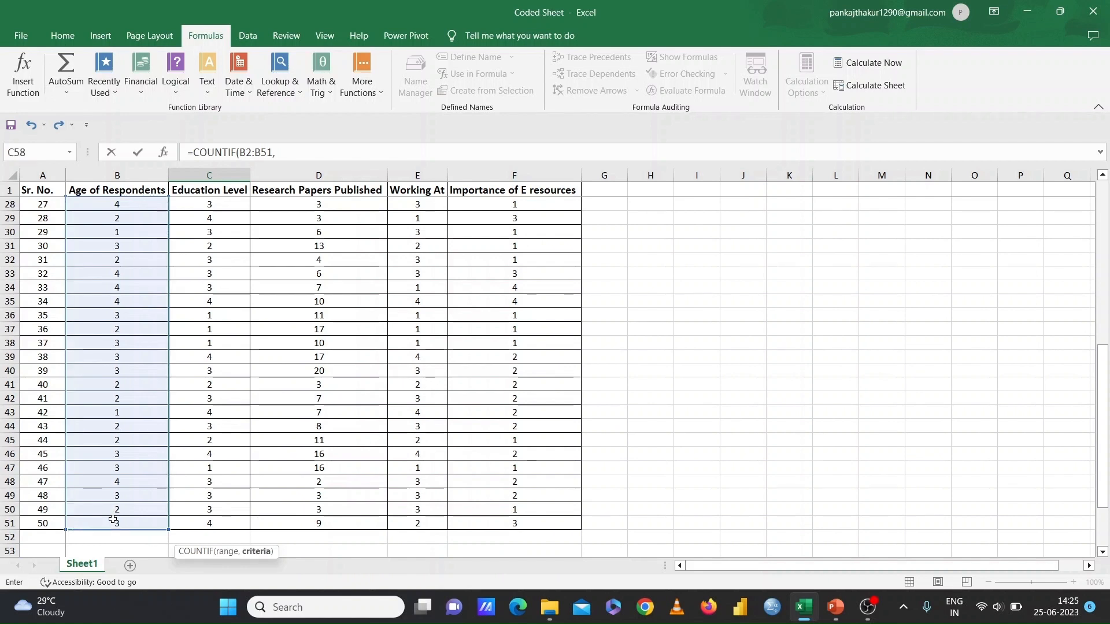
text(4)
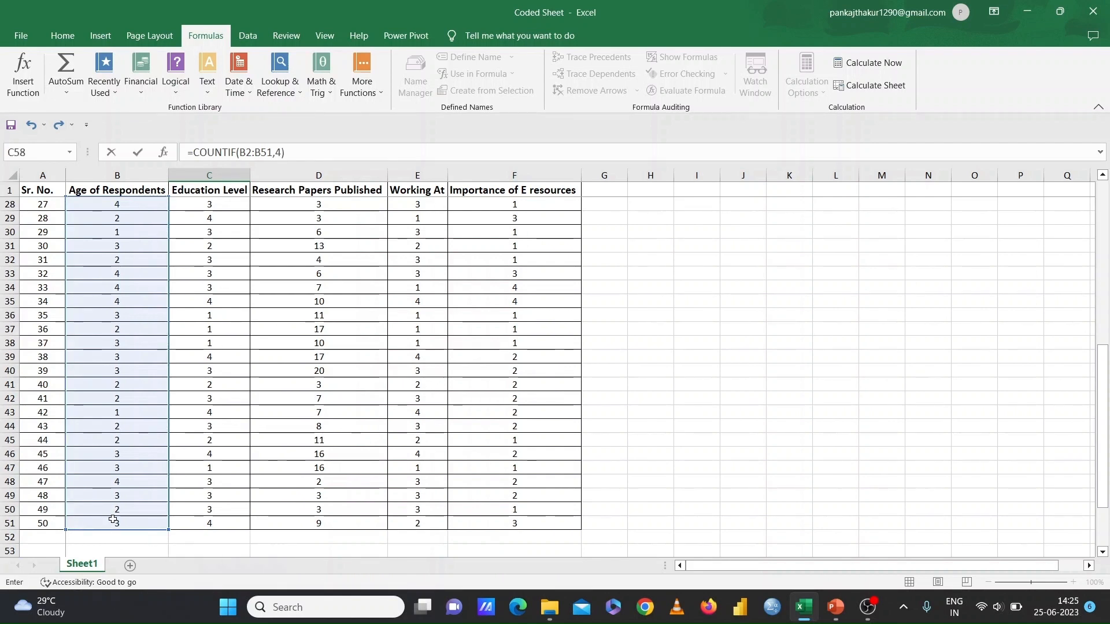
key(Return)
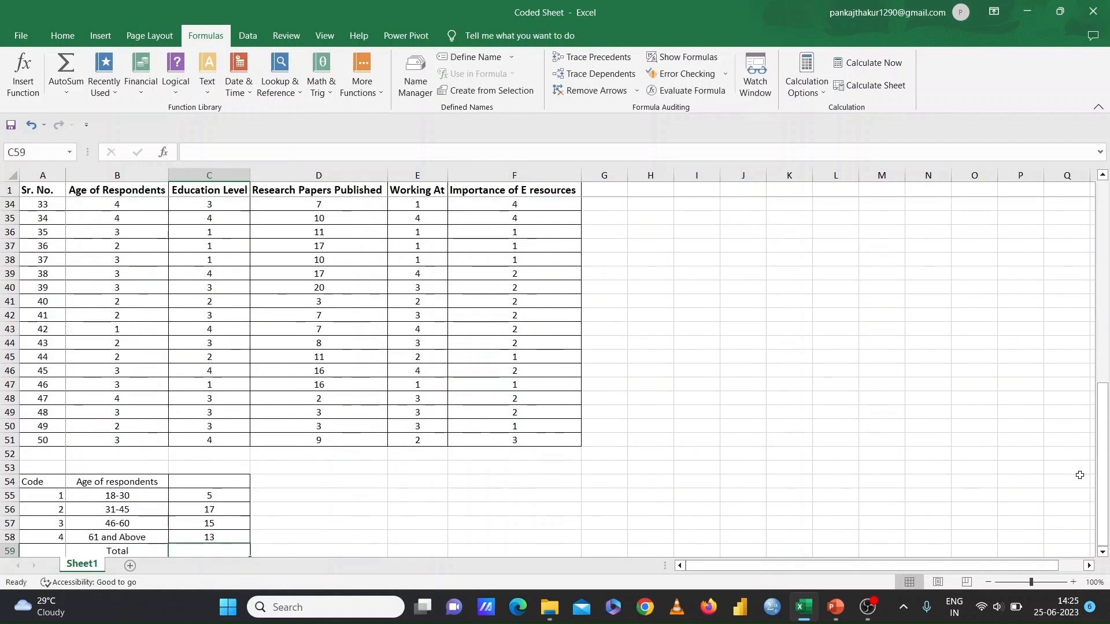
- Total the four age group counts in cell C59 with the formula =SUM(C55:C58)
text(=)
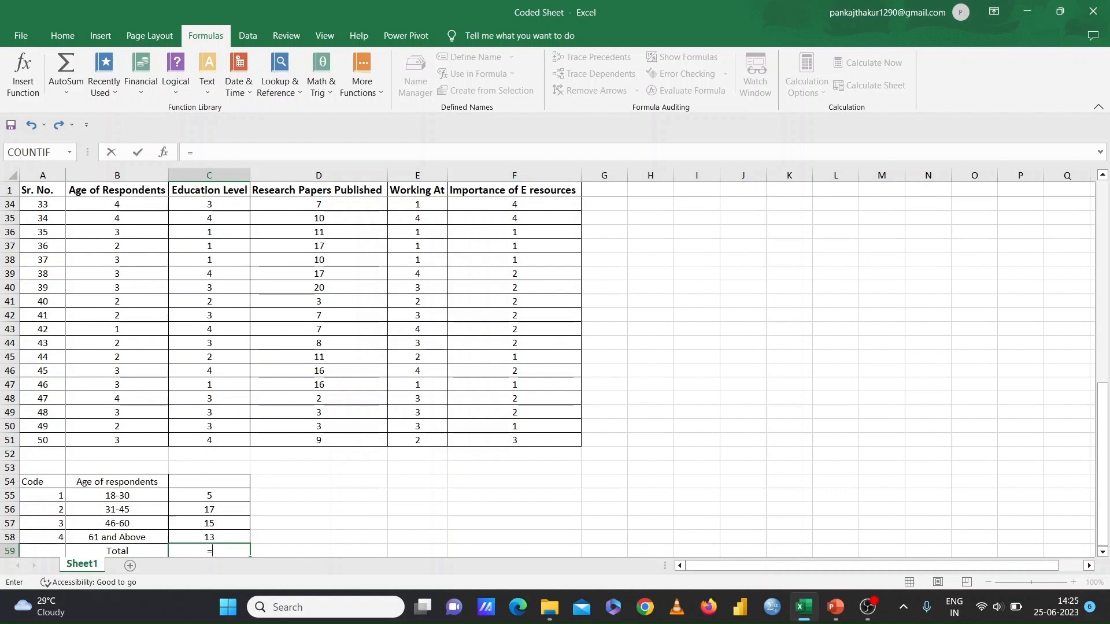
text(sum)
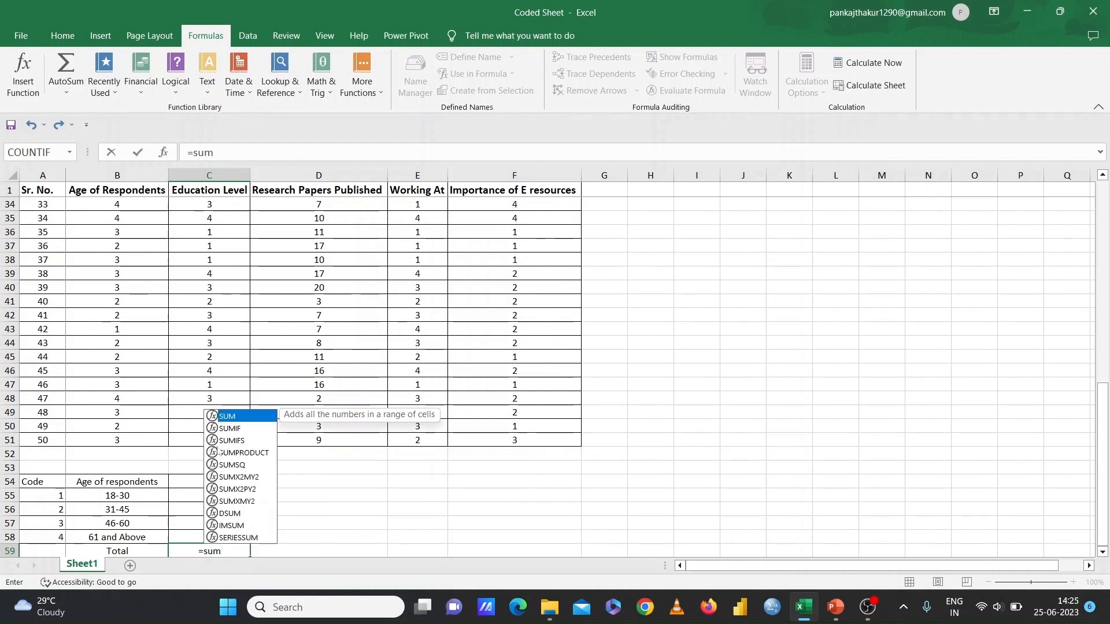
text(()
drag(229, 493, 225, 537)
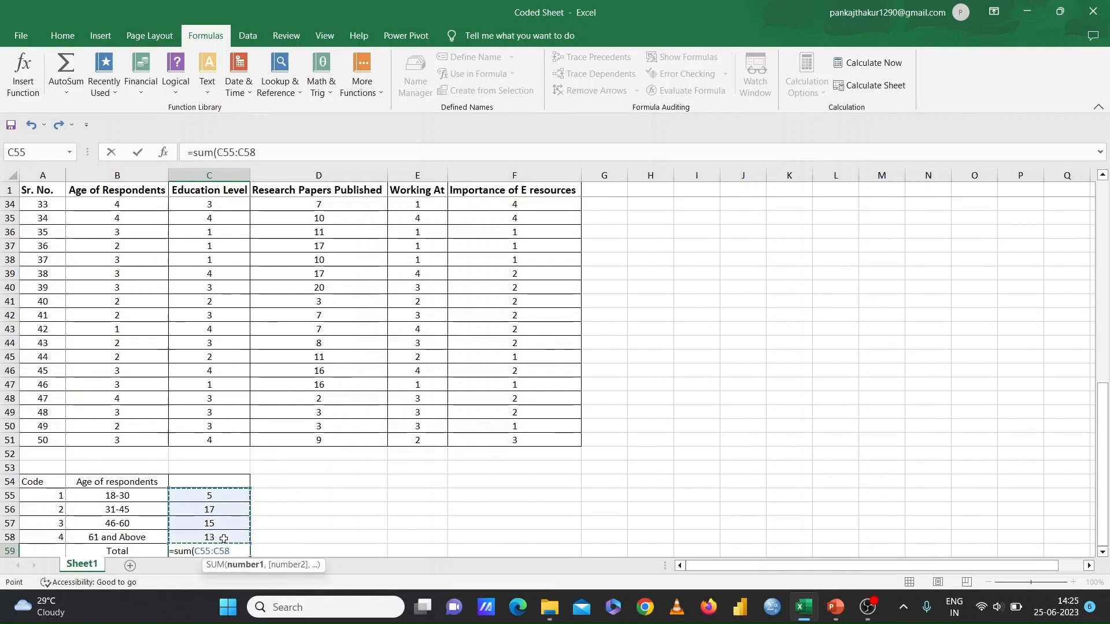
text())
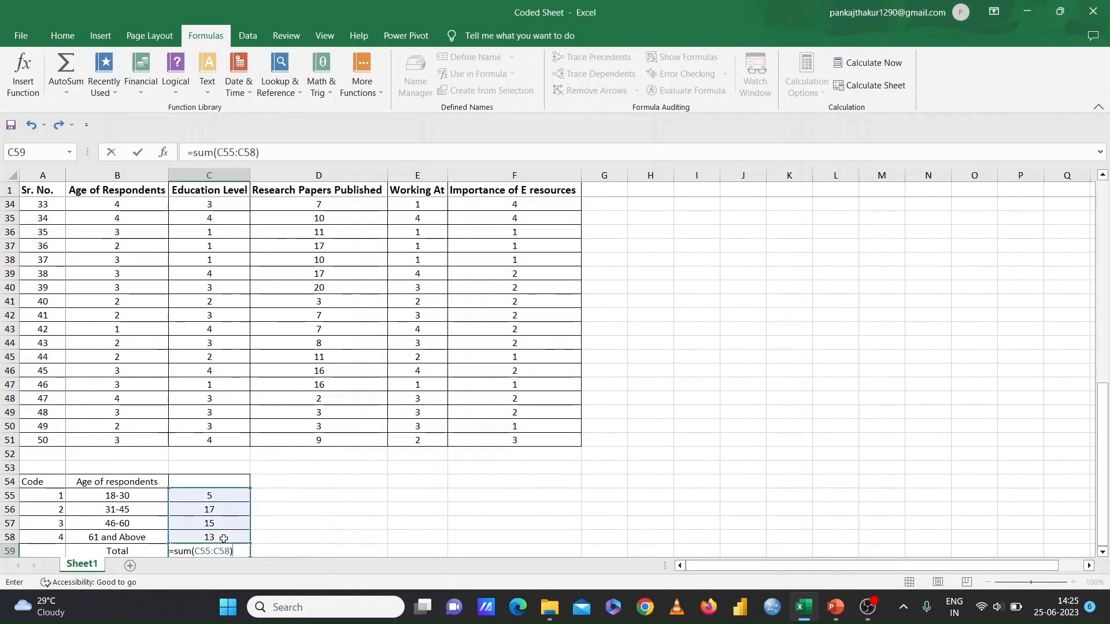
key(Return)
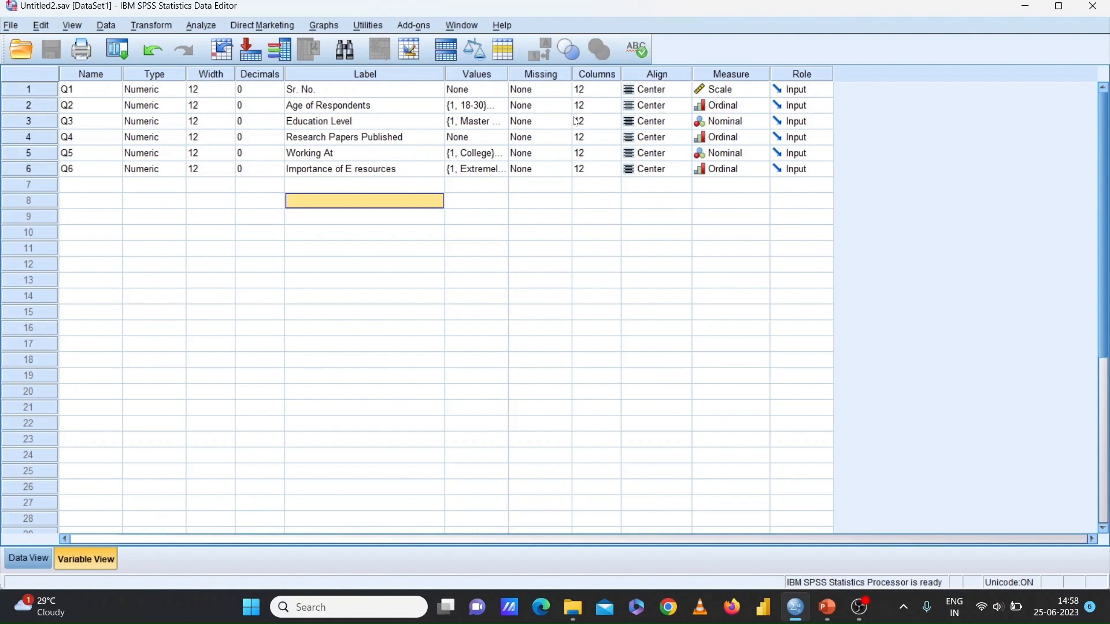
- In the SPSS Statistics Data Editor, examine the value labels defined for the Age of Respondents variable Q2
double_click(501, 111)
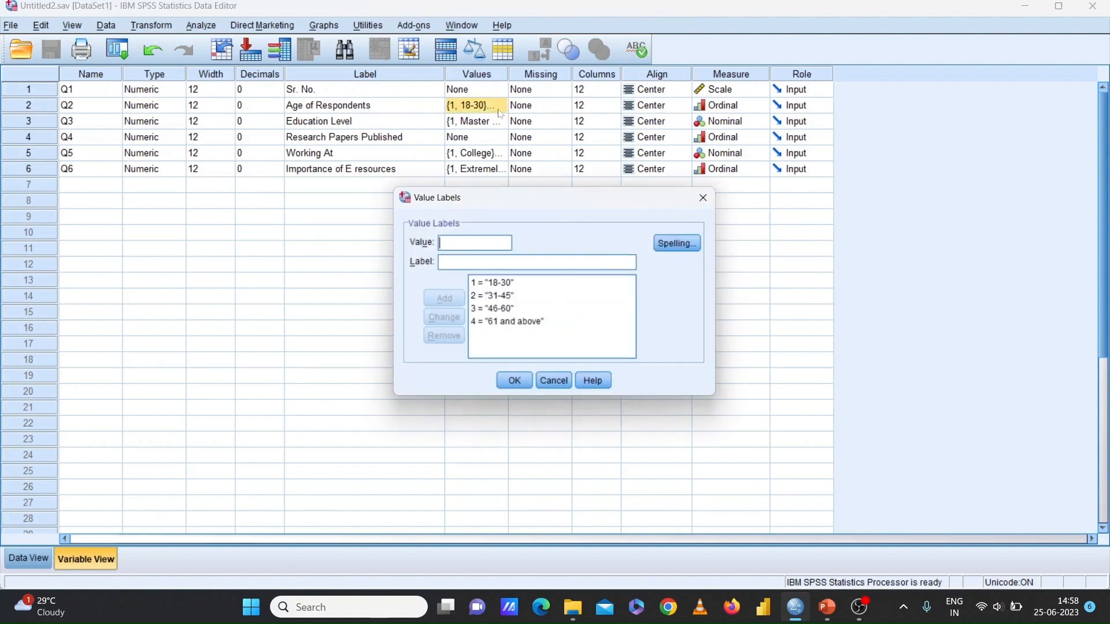
click(706, 198)
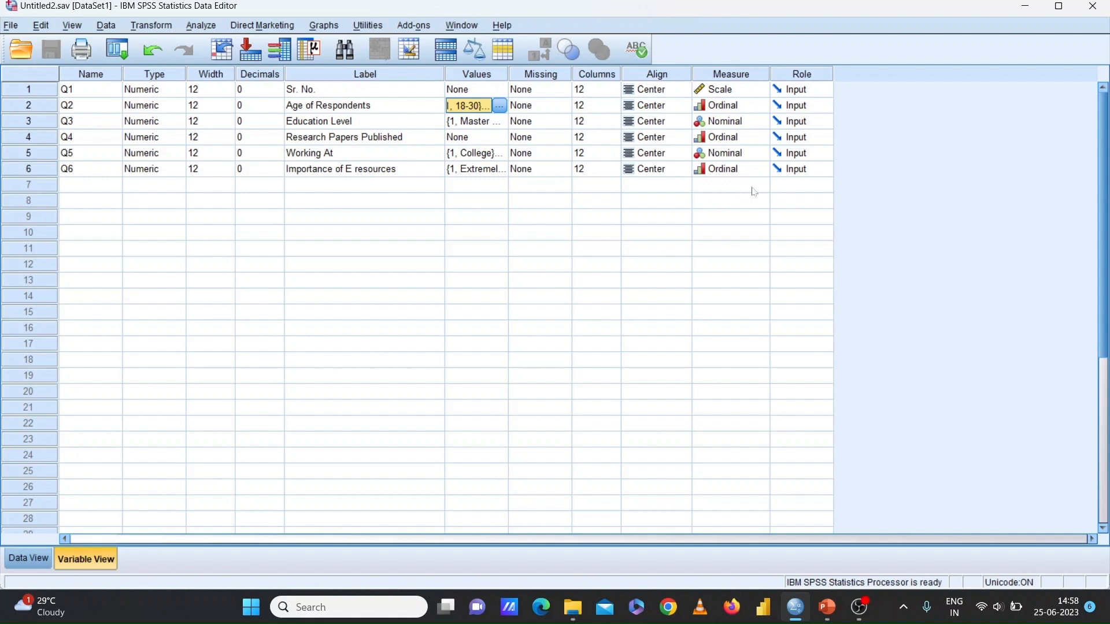
- Run a Frequencies analysis with frequency tables for Age of Respondents, Education Level, Working At and Importance of E resources
click(23, 568)
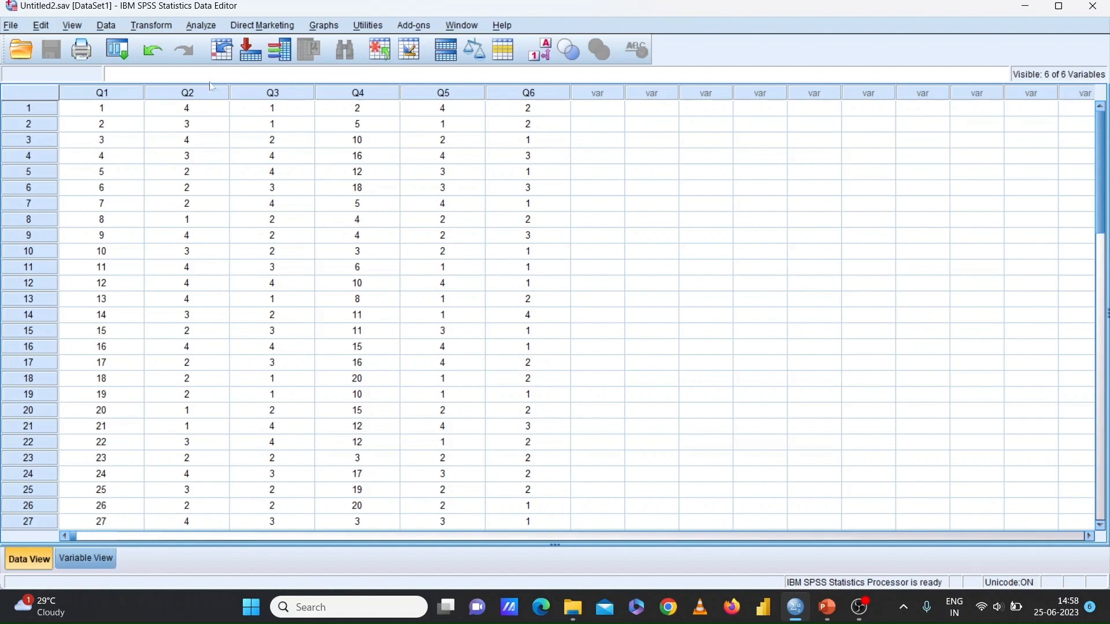
click(202, 26)
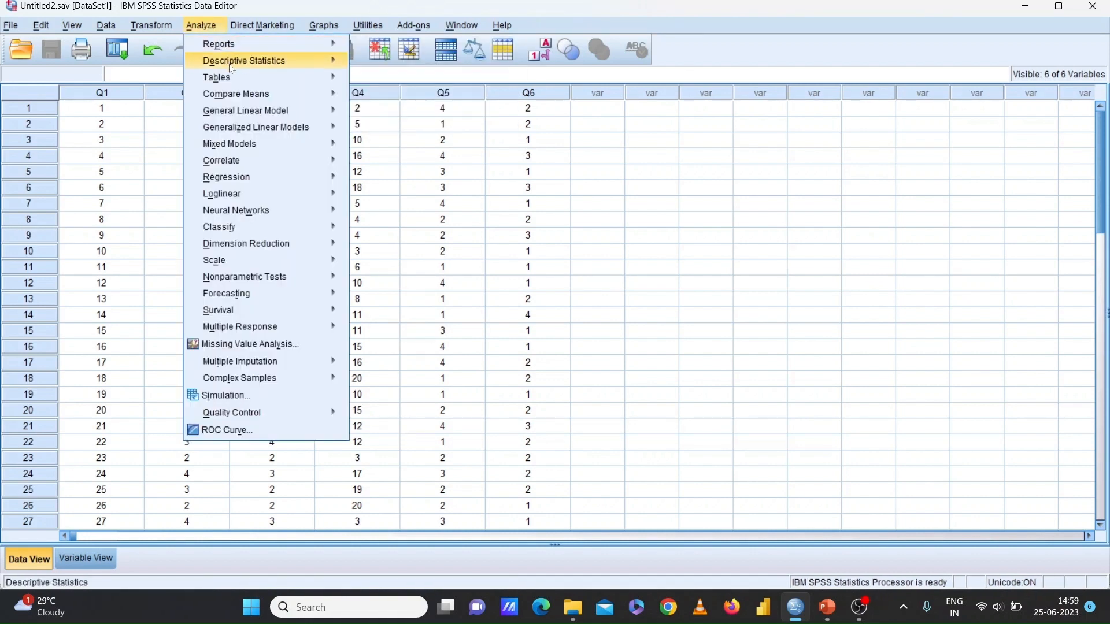
mouse_move(232, 68)
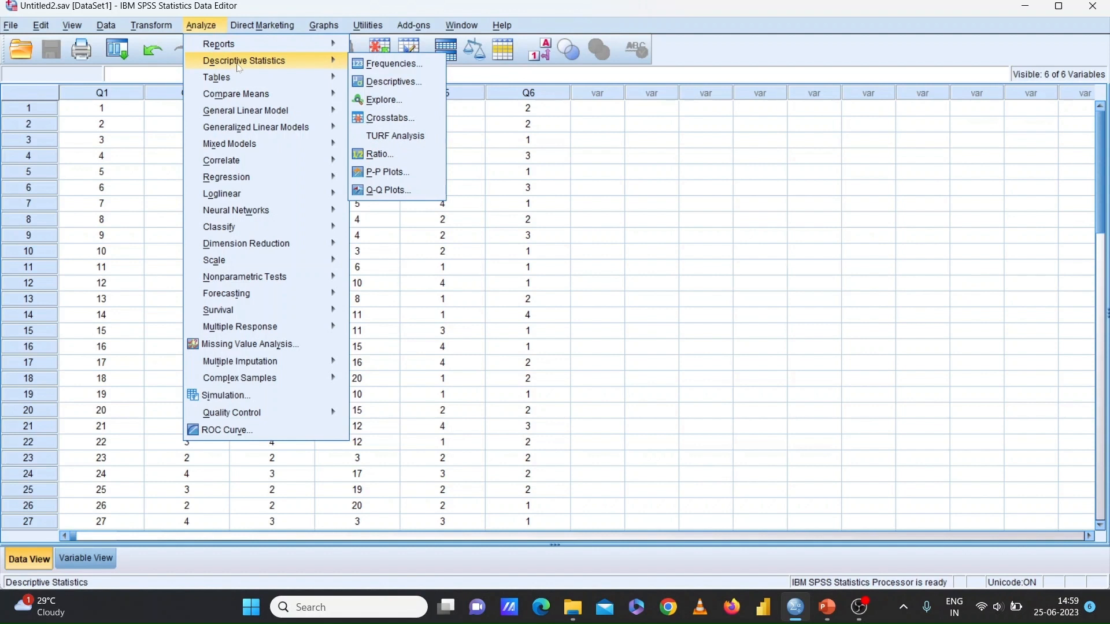
click(396, 65)
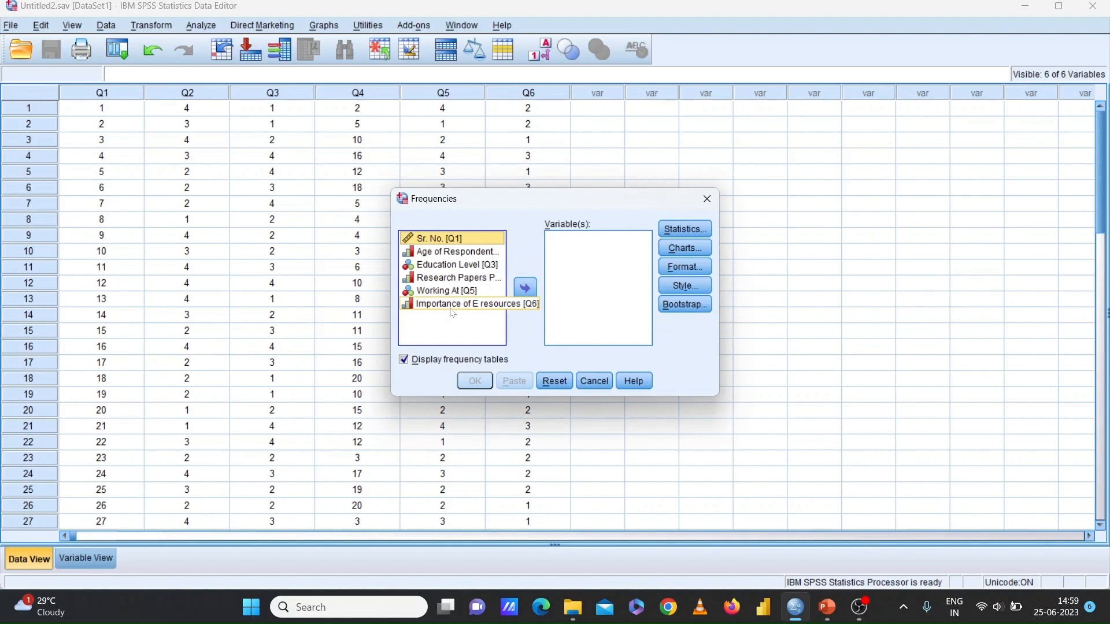
click(460, 253)
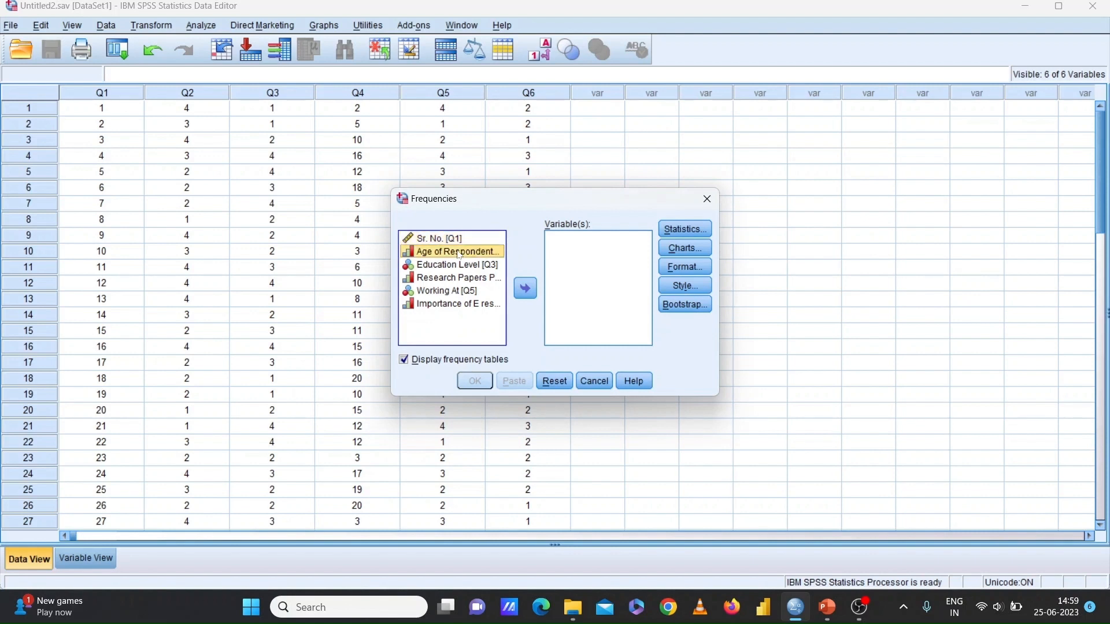
ctrl+click(460, 267)
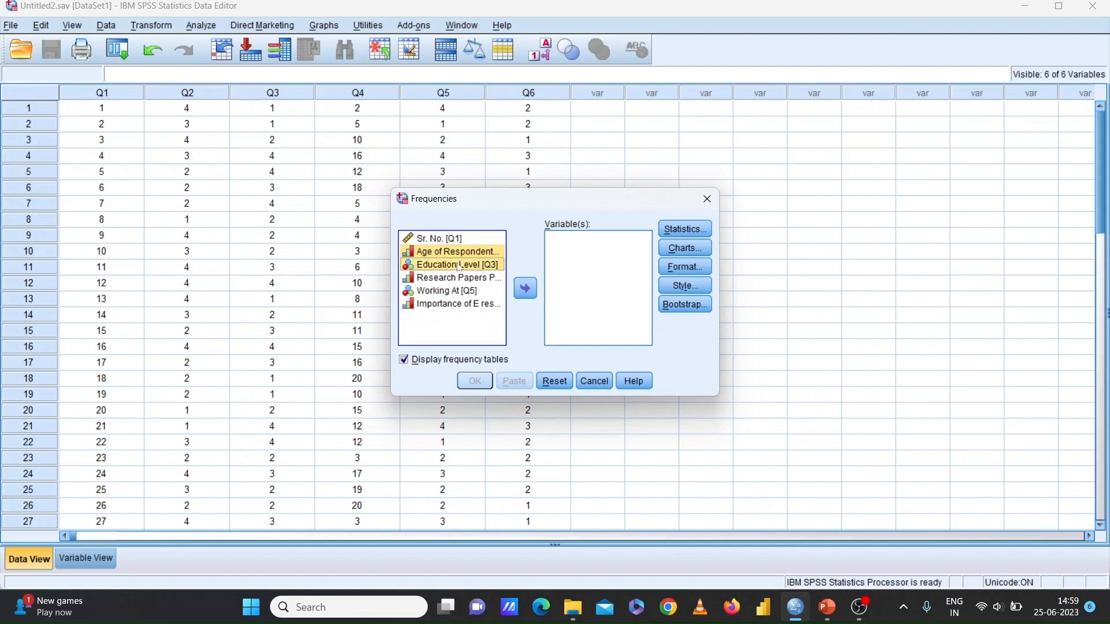
ctrl+click(458, 293)
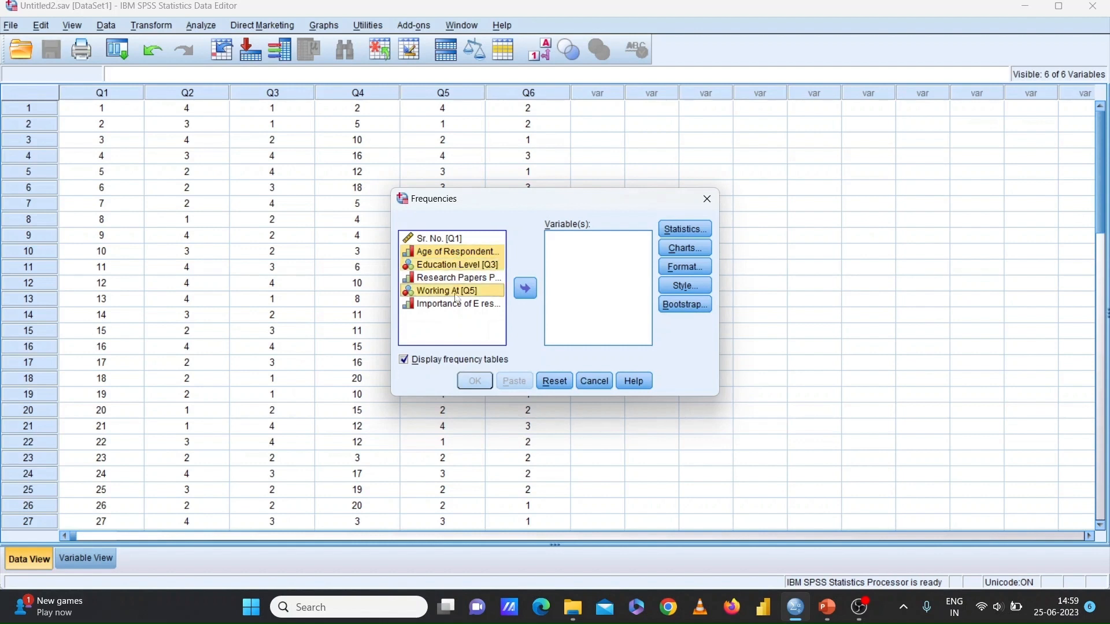
ctrl+click(458, 306)
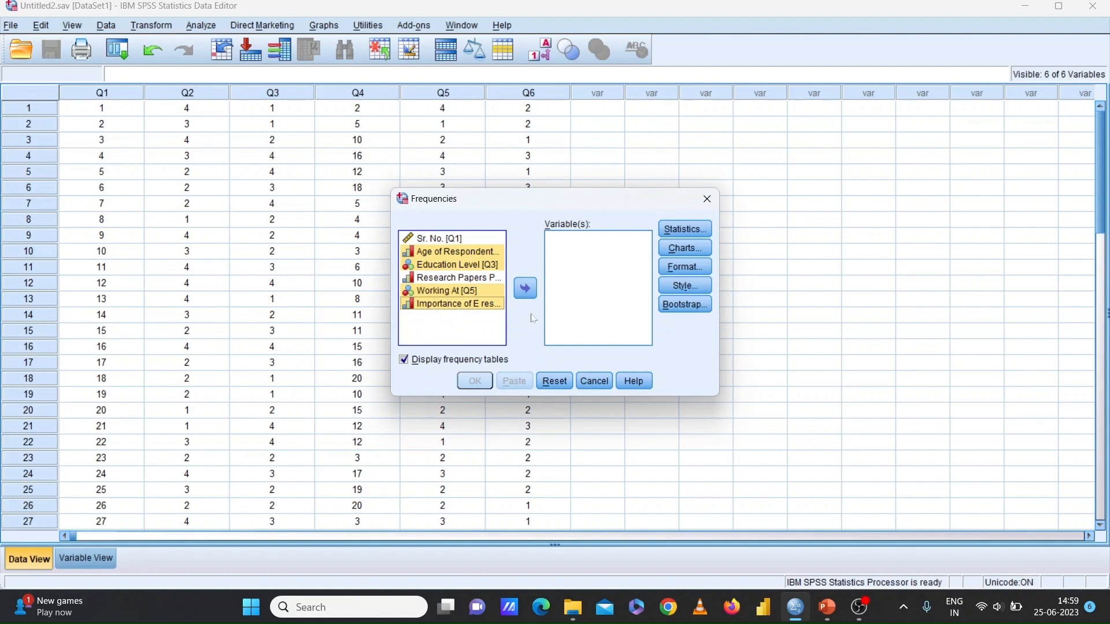
click(526, 290)
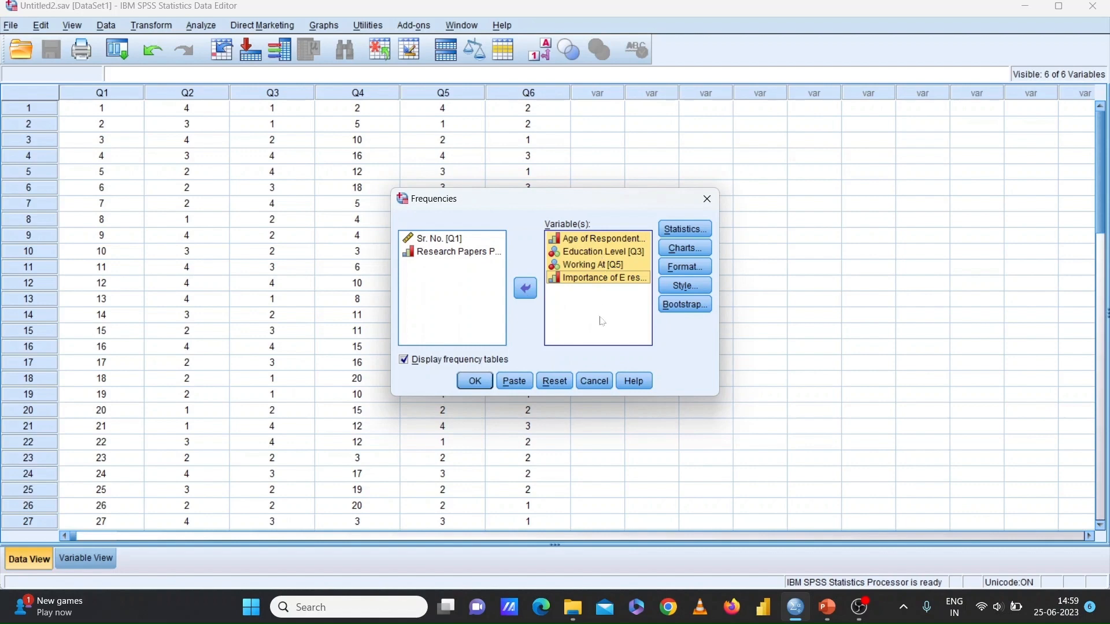
click(472, 381)
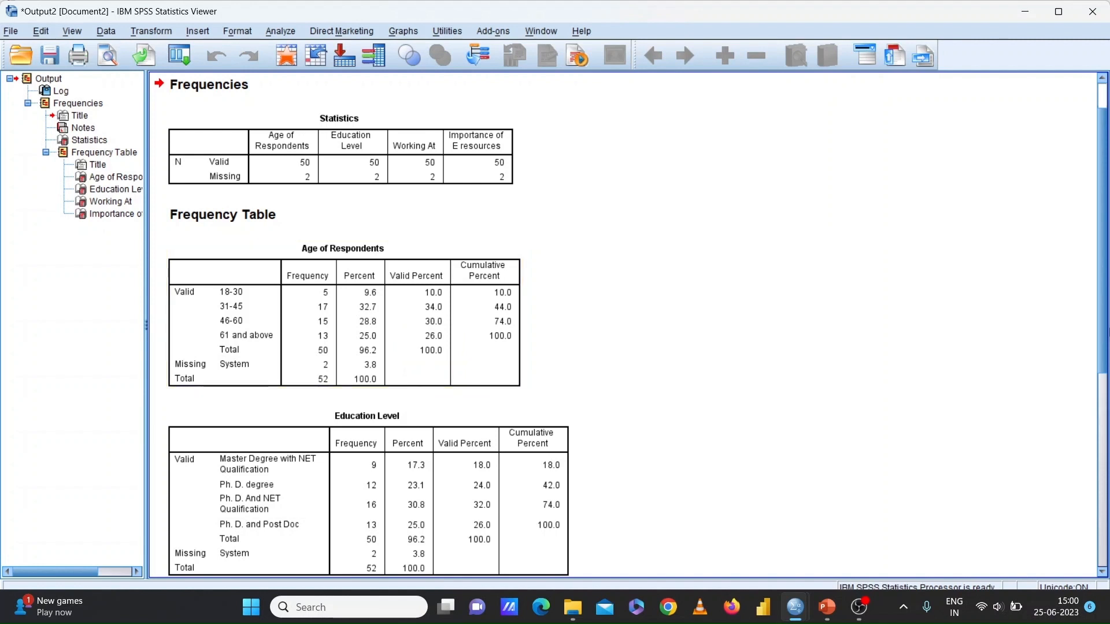
- Review the frequency tables down to Importance of E resources and bring up the file commands for the output document
drag(1106, 305, 1106, 418)
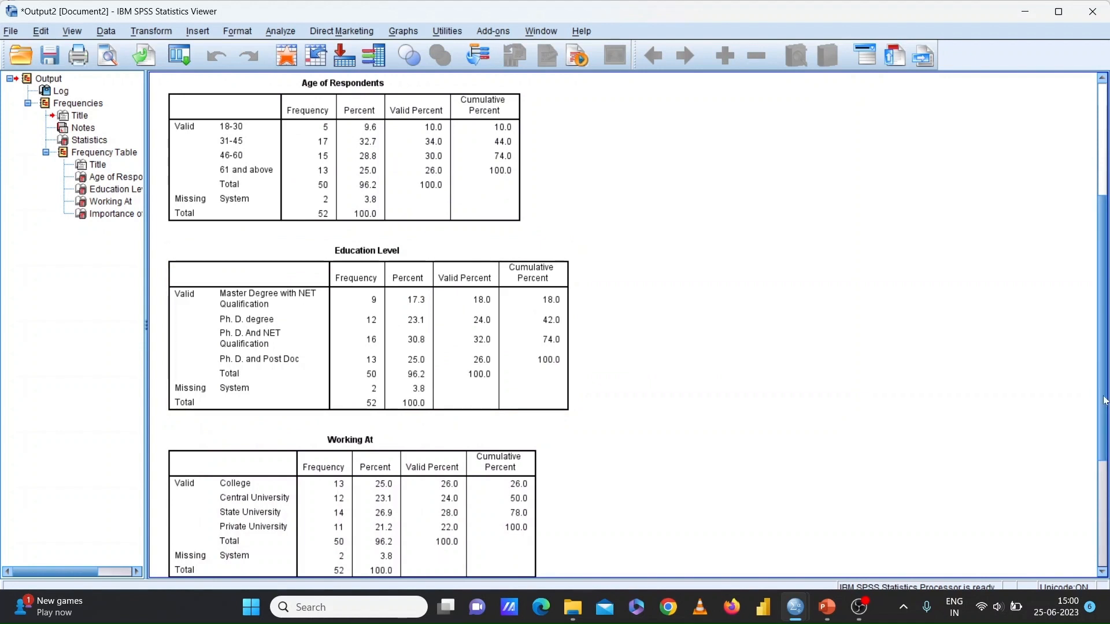
drag(1105, 400, 1105, 528)
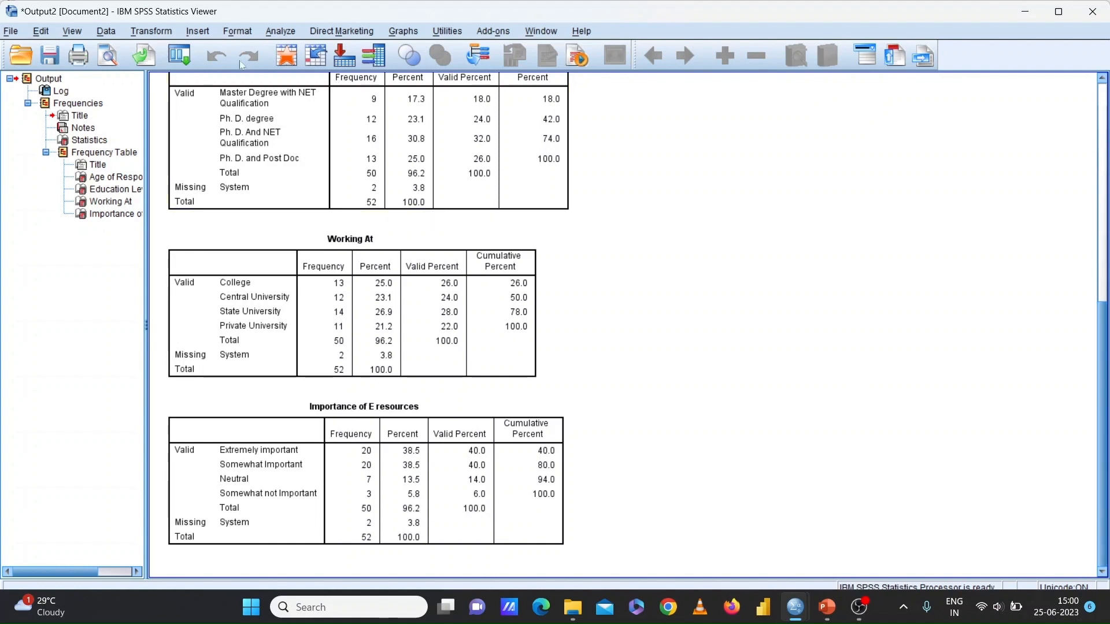
click(12, 31)
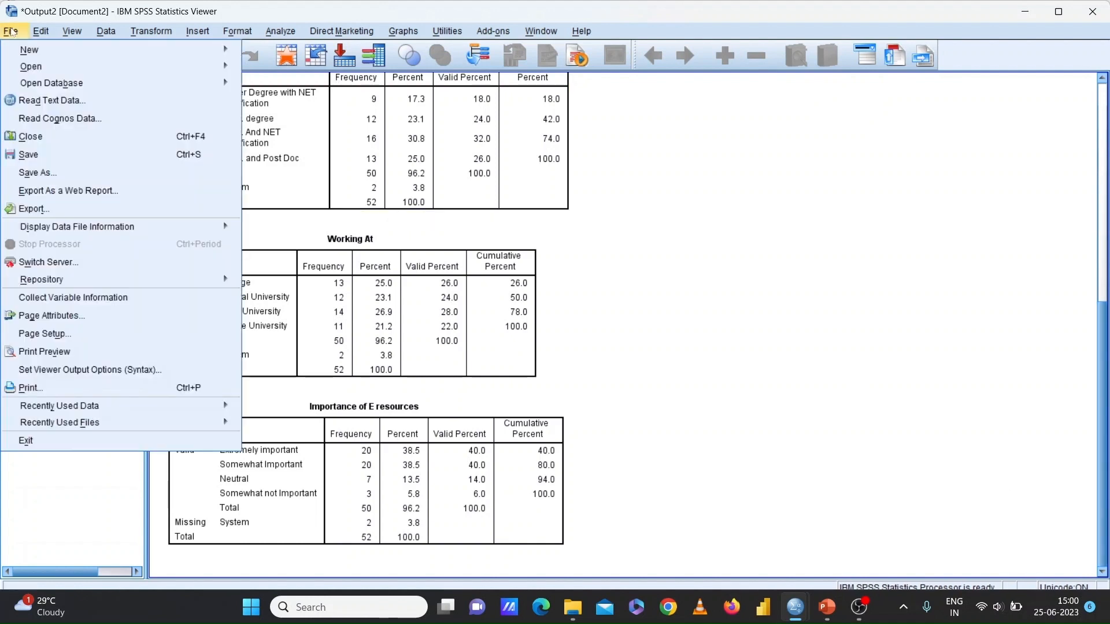